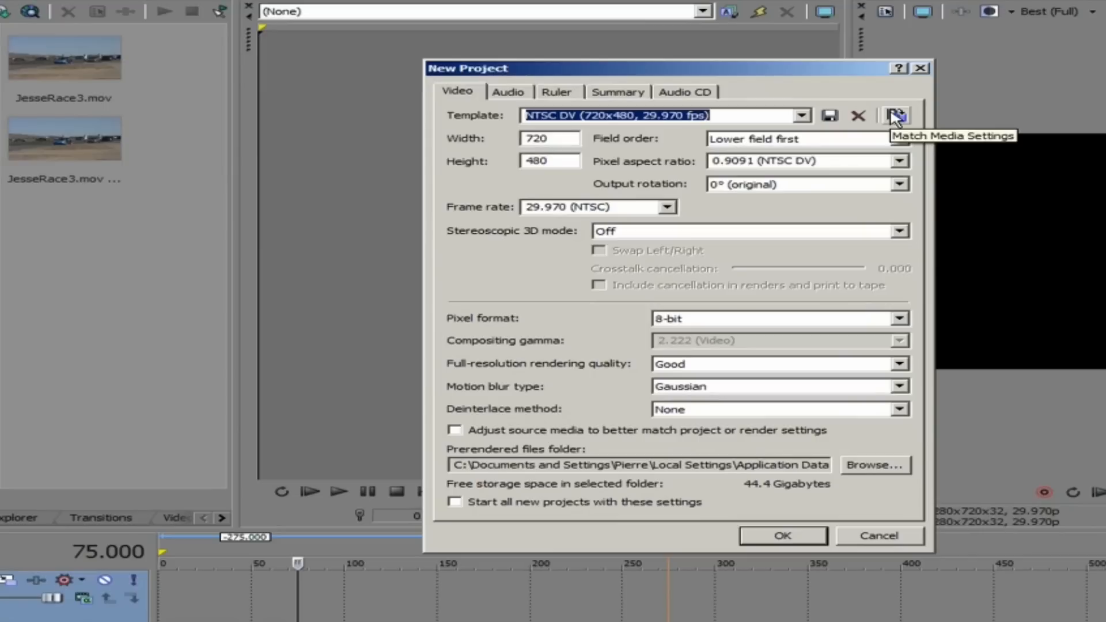
Step: Match the new project's video settings to JesseRace3.mov in the race_new_footage folder, keeping the frame rate at 29.970 (NTSC)
left_click(894, 116)
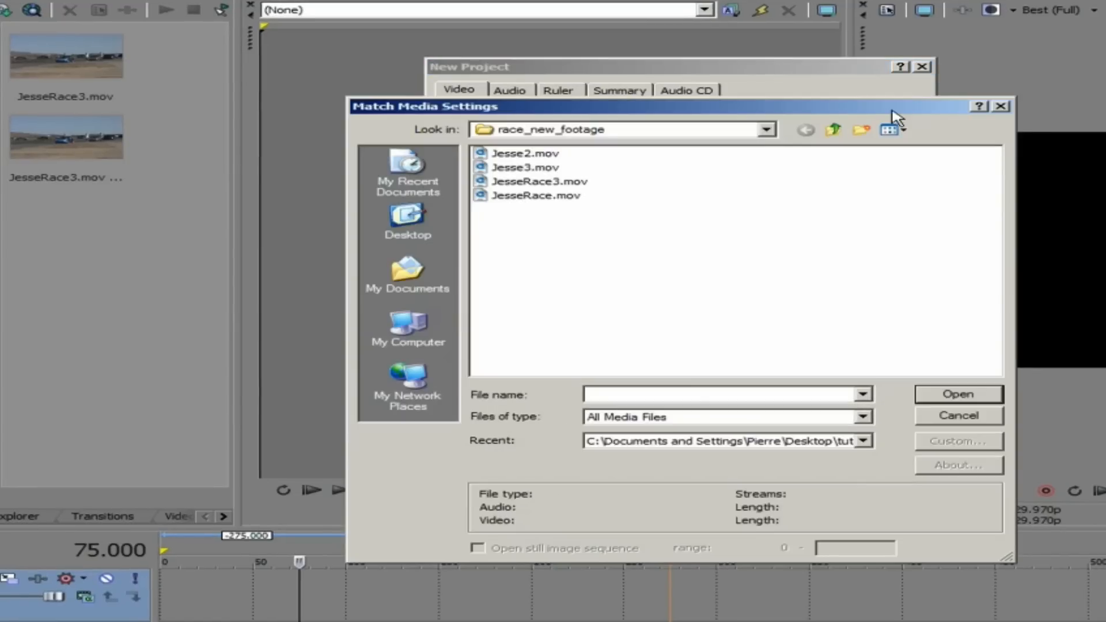
left_click(573, 182)
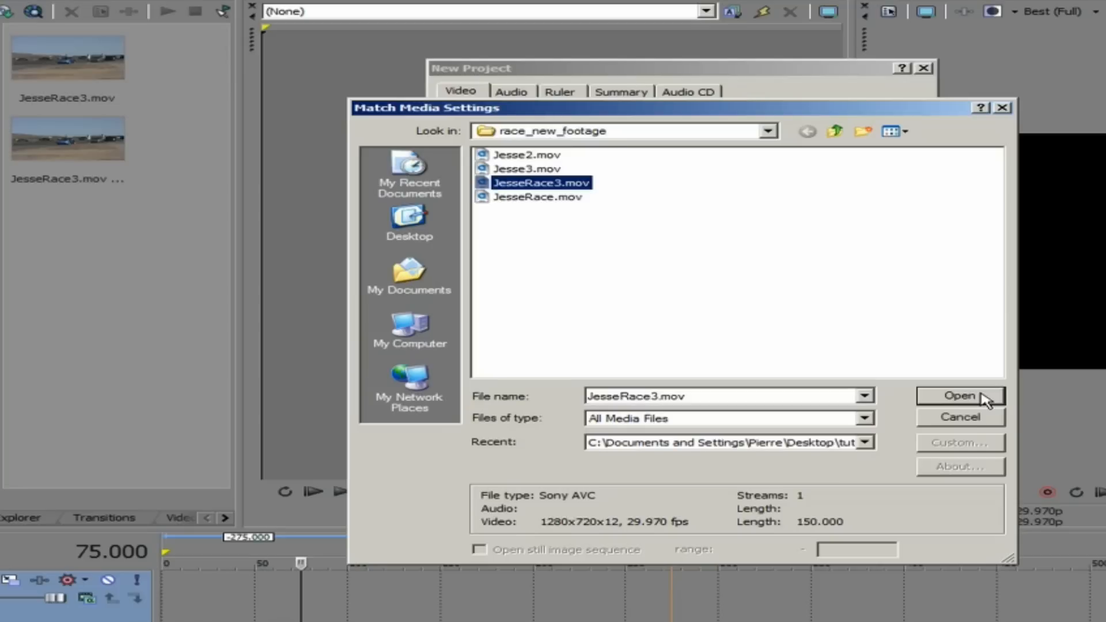
left_click(960, 395)
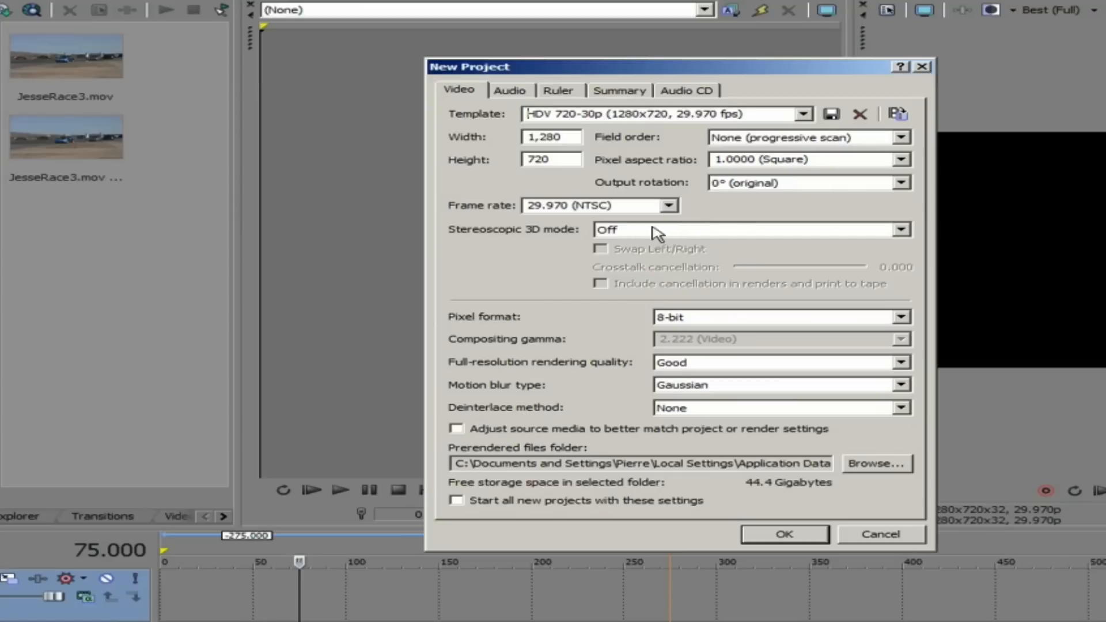
left_click(668, 206)
left_click(668, 206)
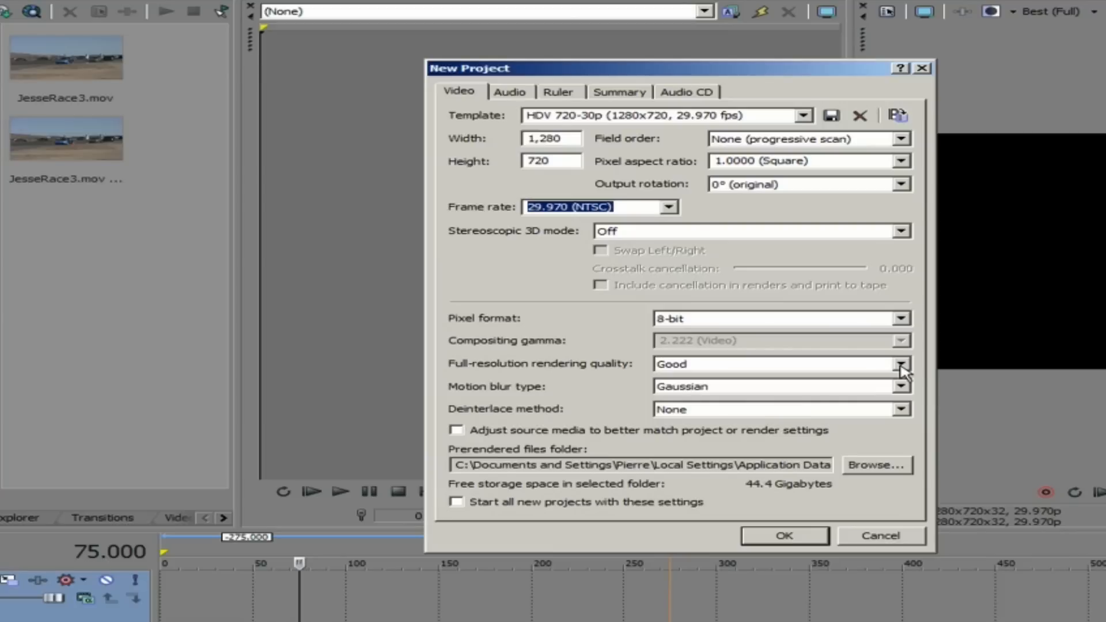
Step: Set the full-resolution rendering quality to Best and the deinterlace method to None, and create the project
left_click(900, 365)
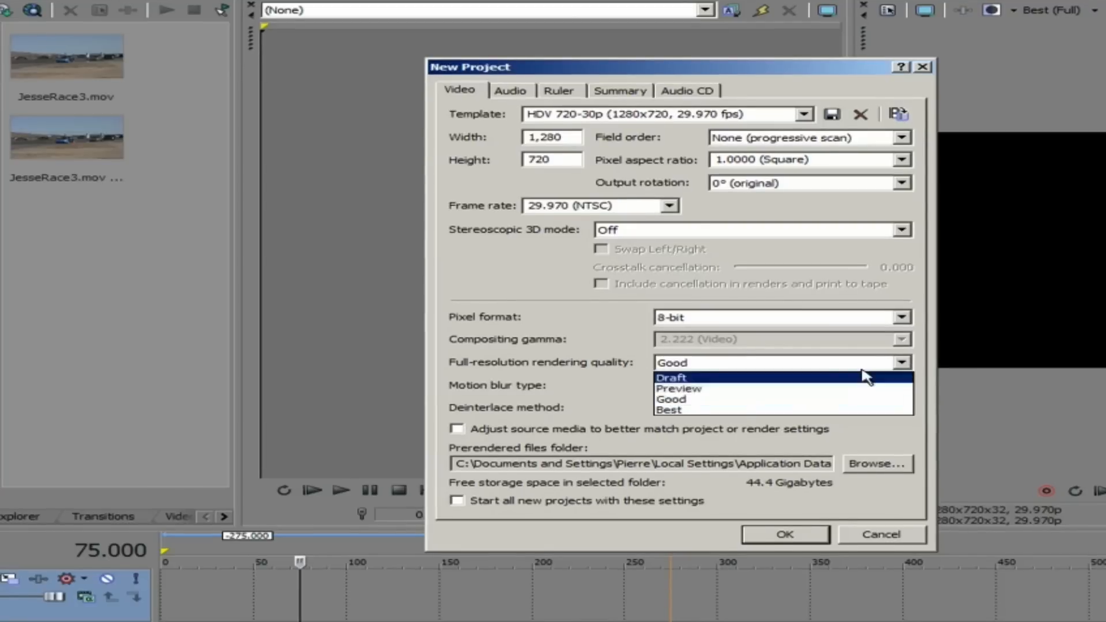
left_click(710, 414)
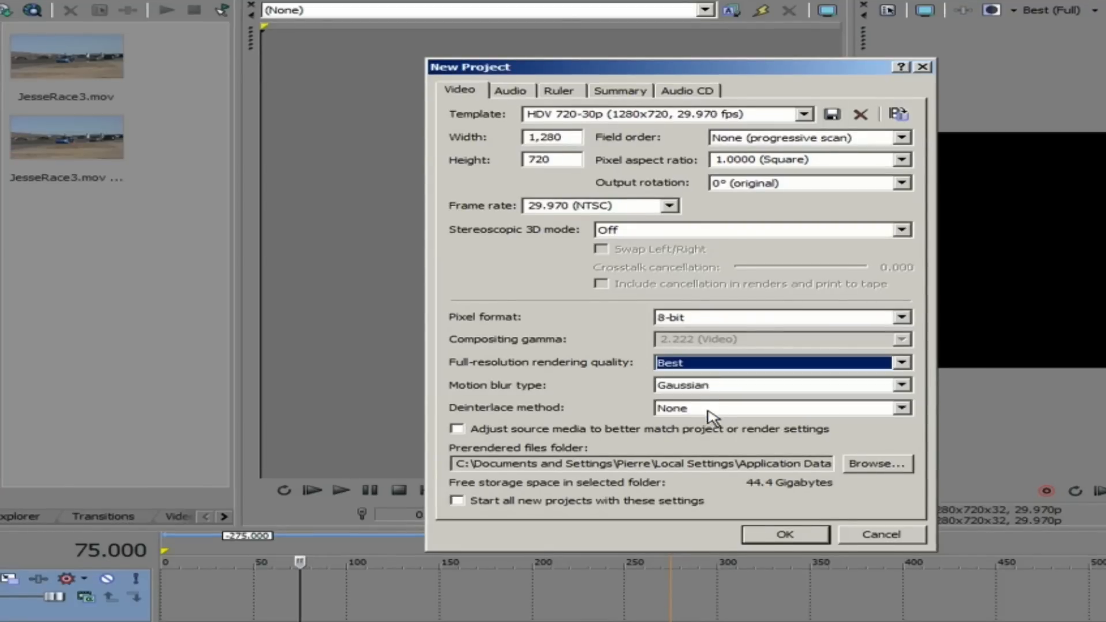
left_click(902, 408)
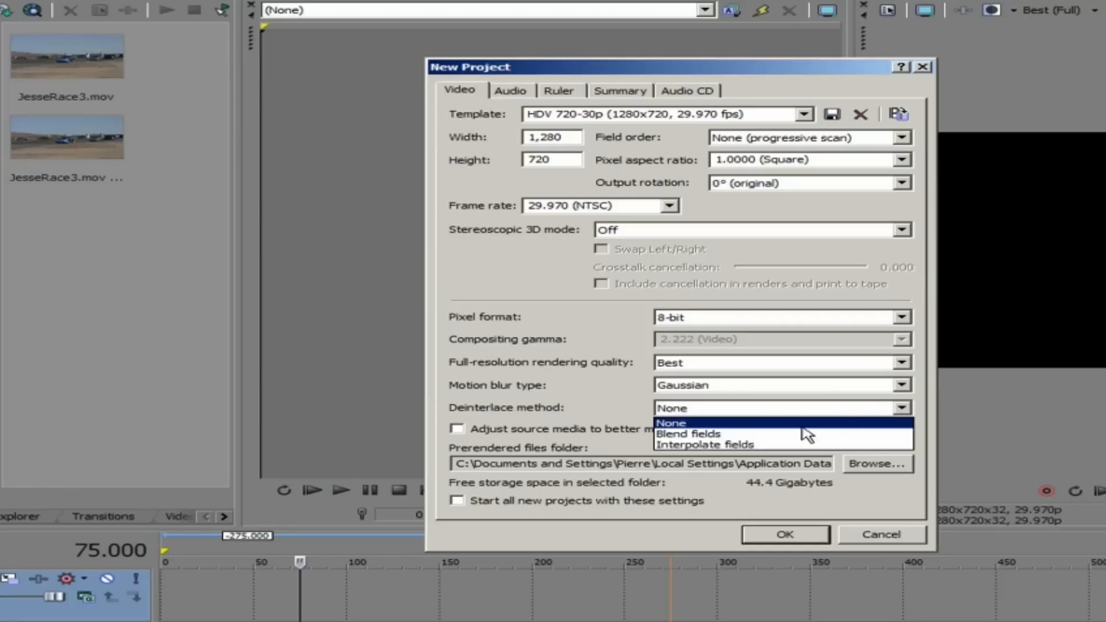
left_click(678, 425)
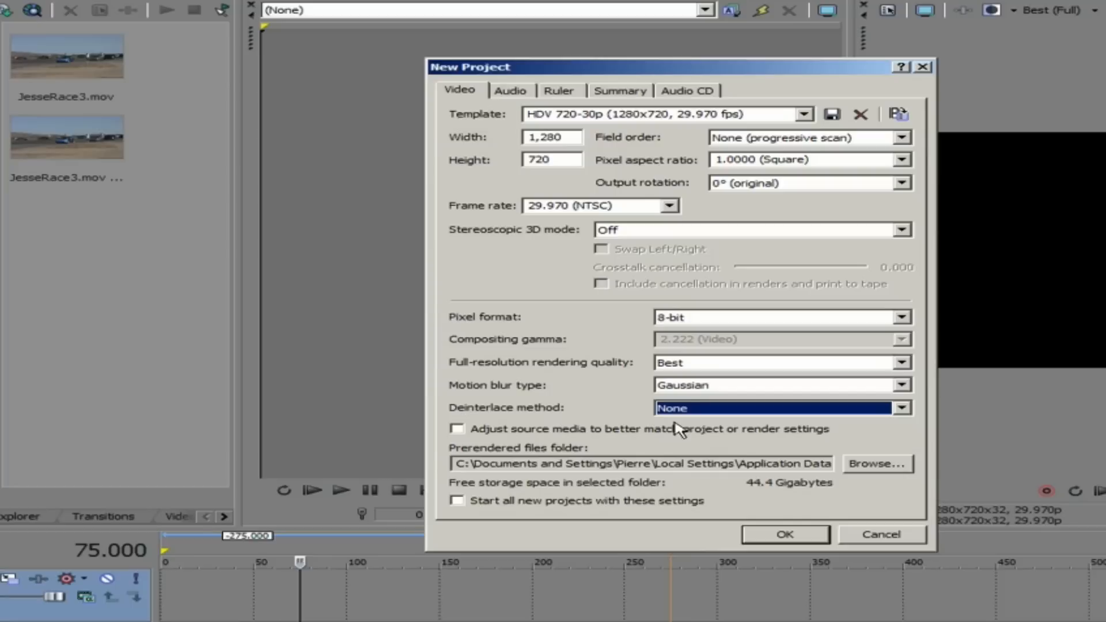
left_click(768, 535)
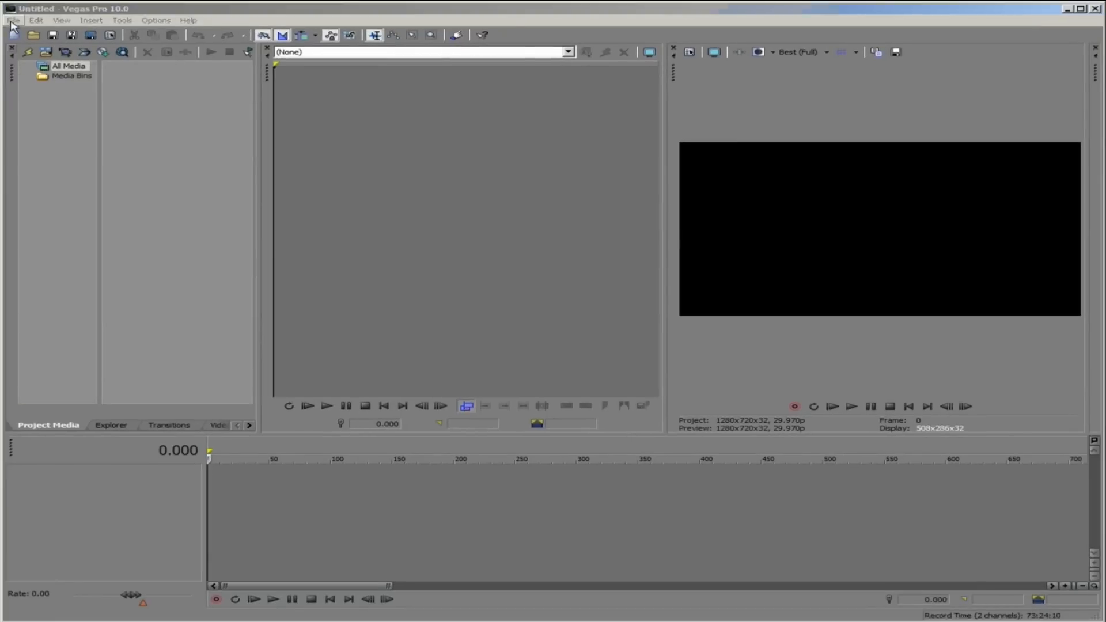
Step: Import JesseRace3.mov from the race_new_footage folder into the project media
left_click(12, 22)
mouse_move(58, 134)
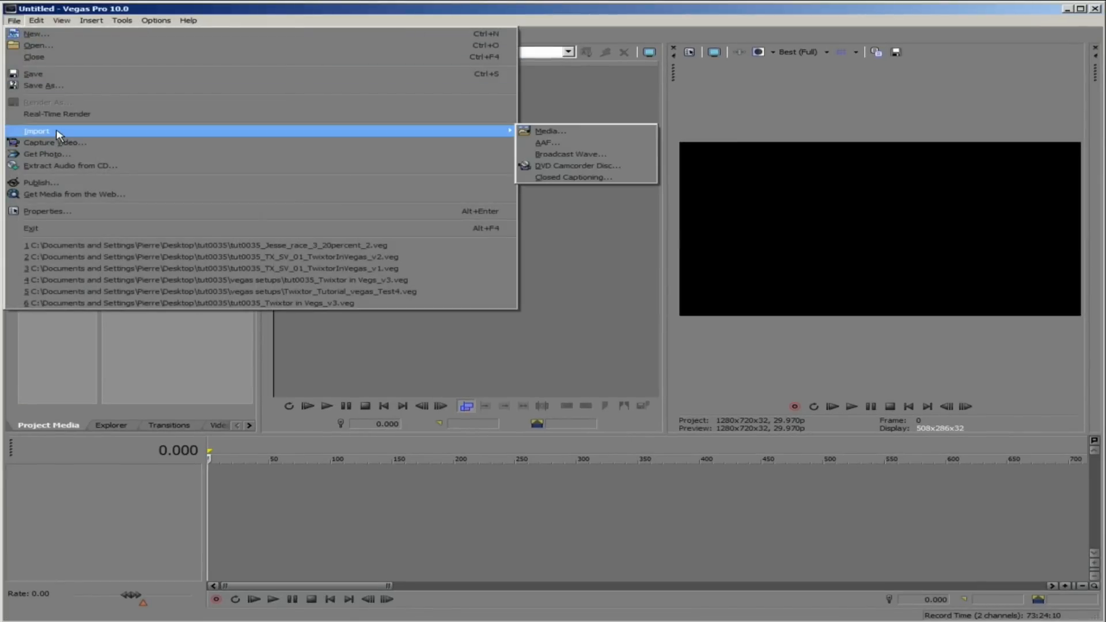
left_click(567, 131)
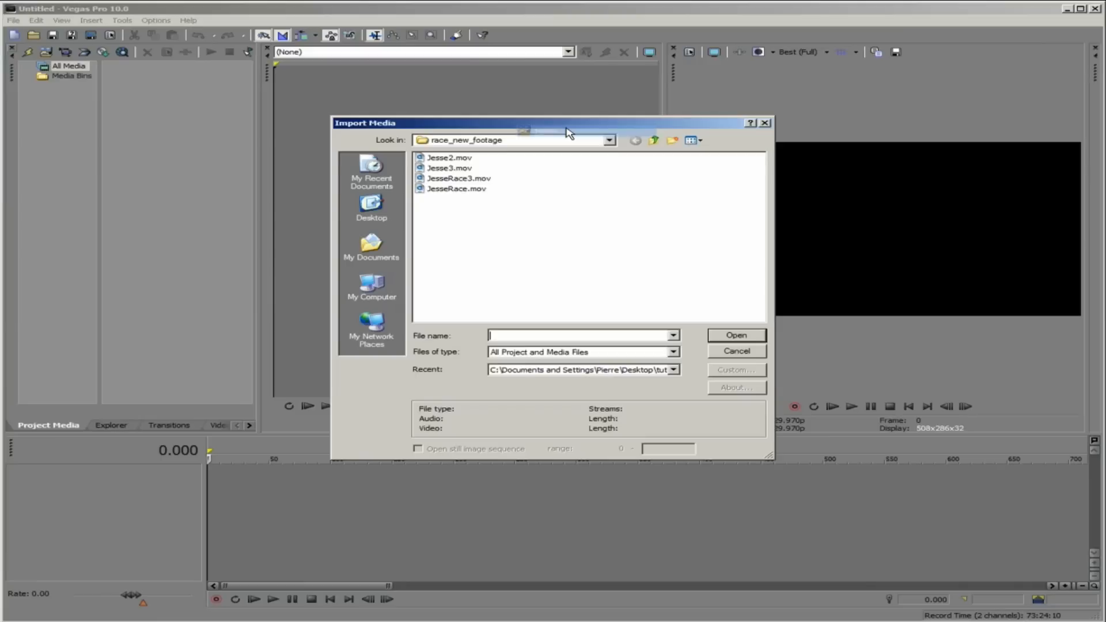
left_click(480, 179)
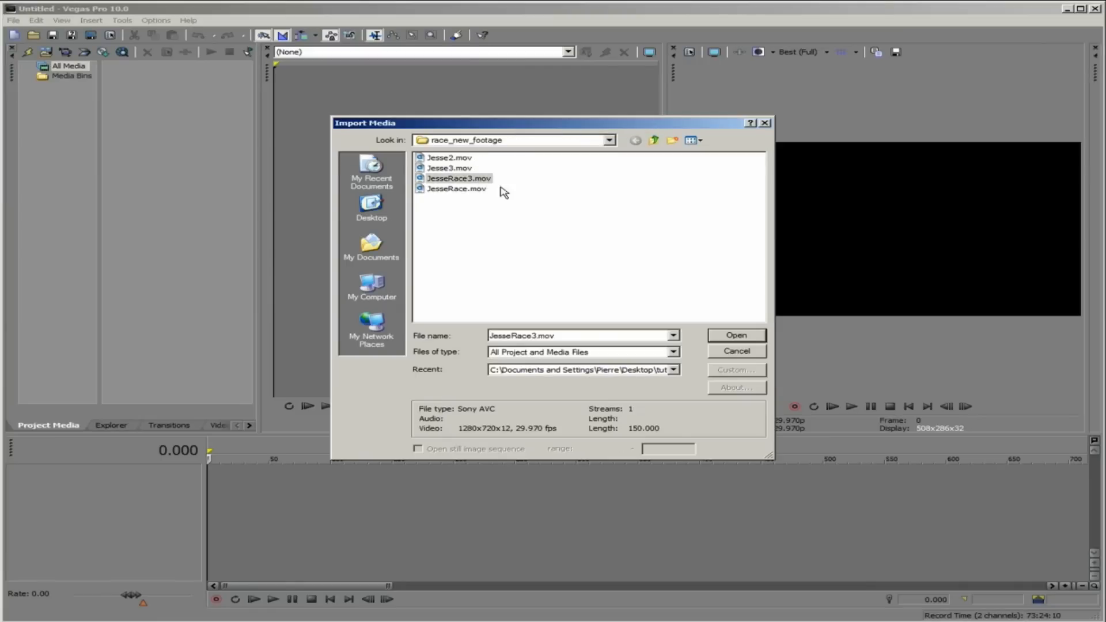
left_click(751, 337)
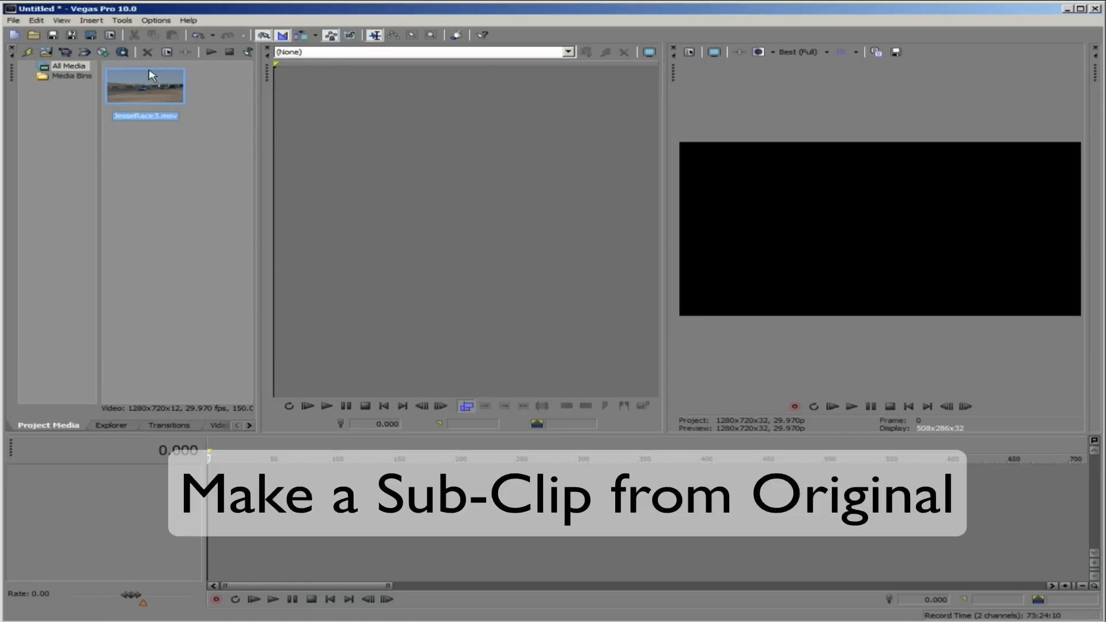
Step: Open the imported JesseRace3.mov clip in the Trimmer
double_click(150, 78)
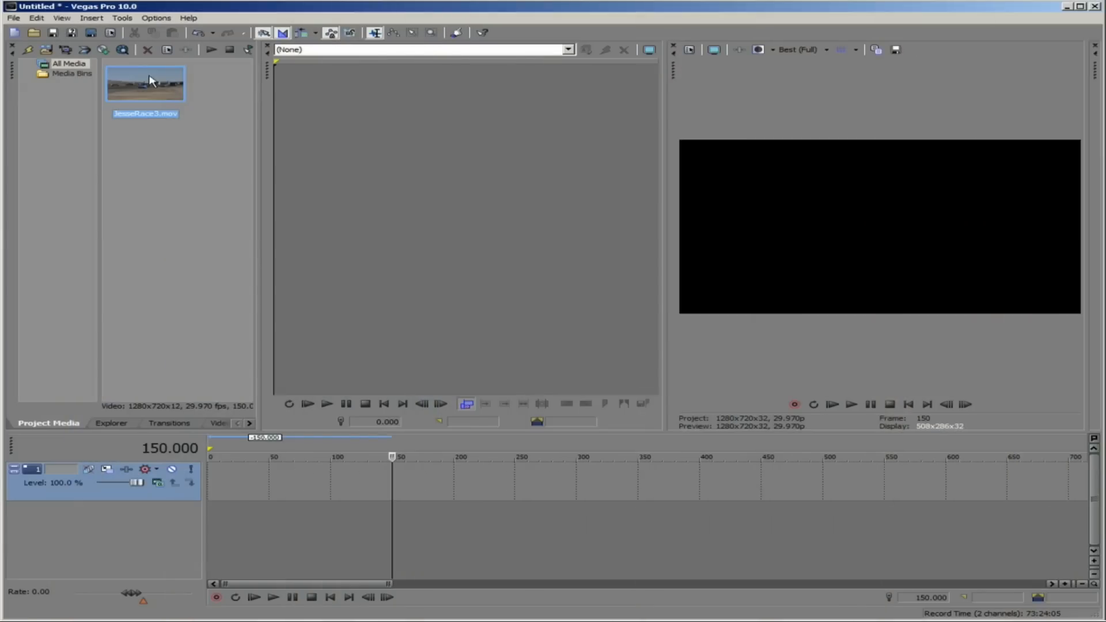
right_click(149, 76)
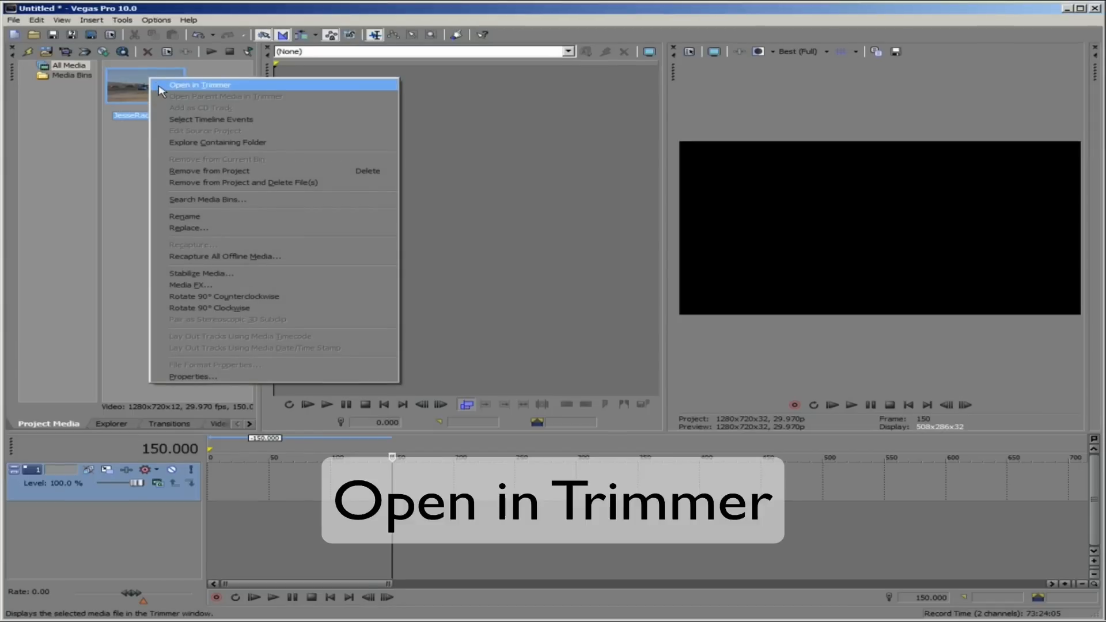
left_click(199, 84)
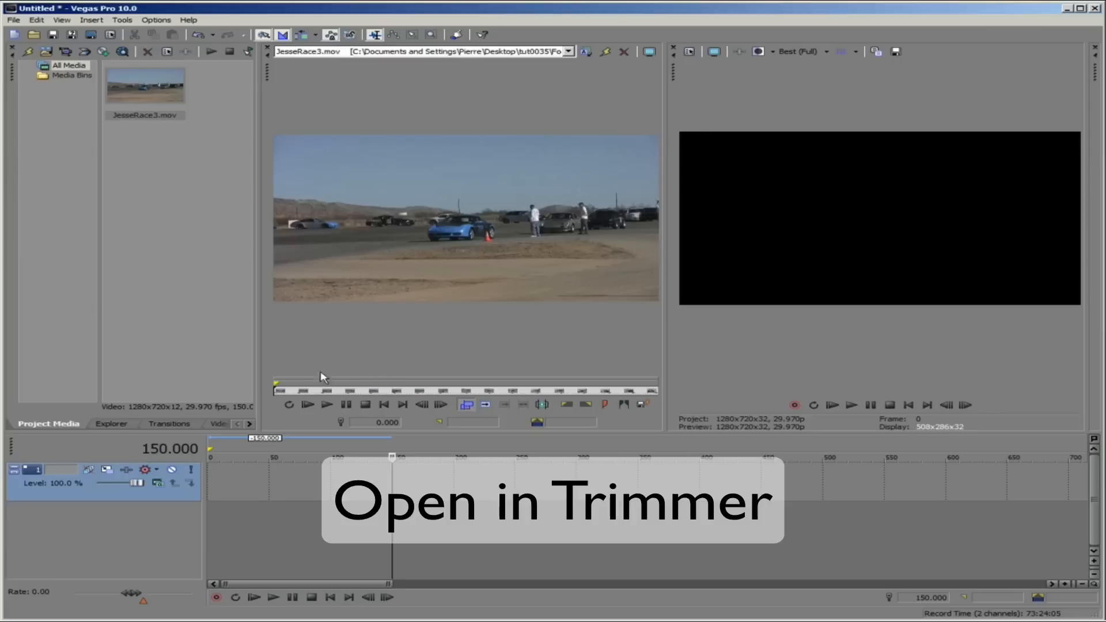
Step: Create a subclip from frames 1 to 55 of JesseRace3.mov and place it at the start of the timeline
left_click_drag(277, 383, 413, 383)
right_click(500, 291)
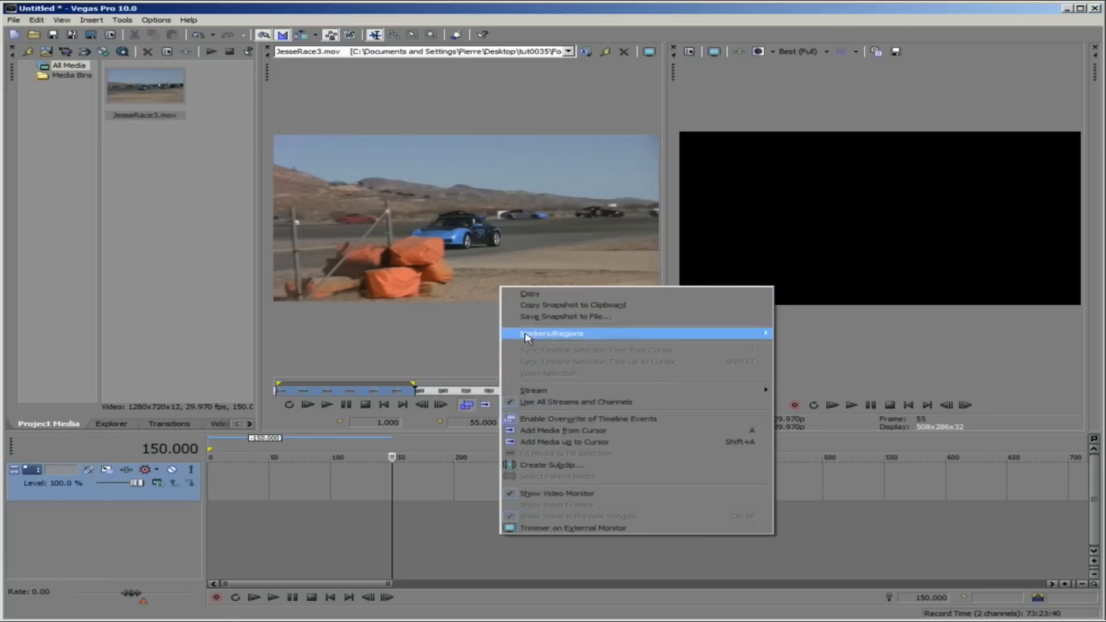
left_click(542, 467)
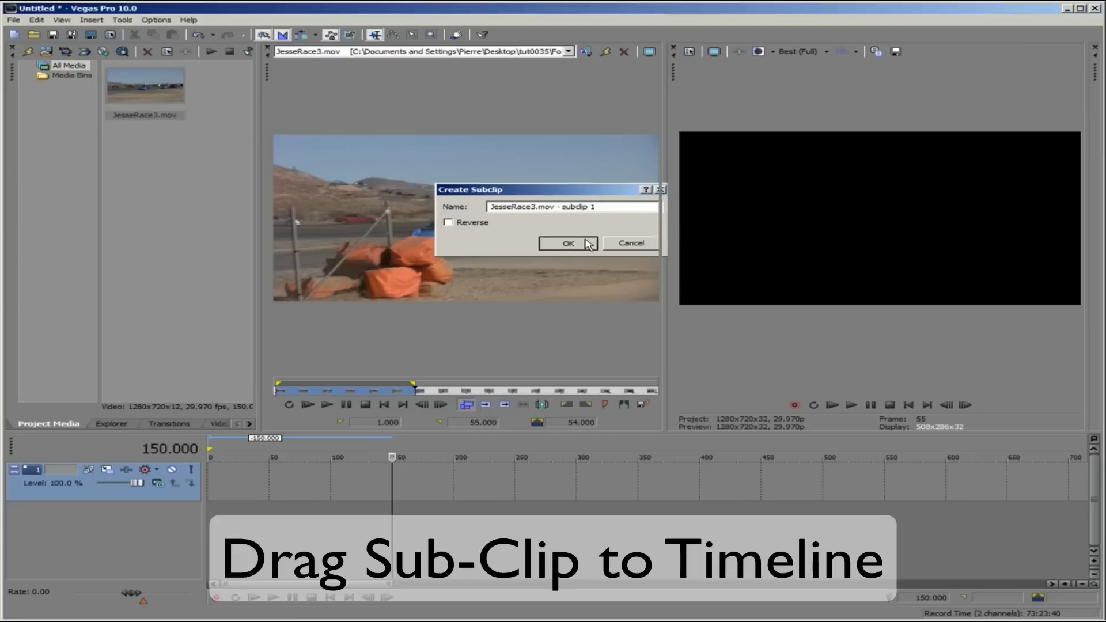
left_click(567, 242)
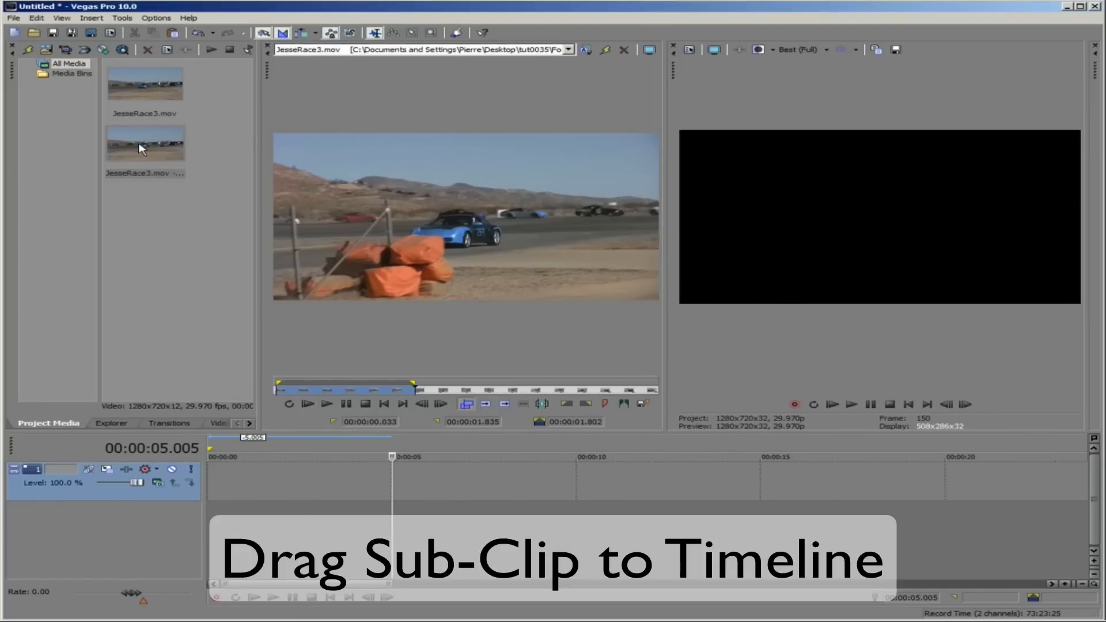
left_click_drag(145, 146, 210, 487)
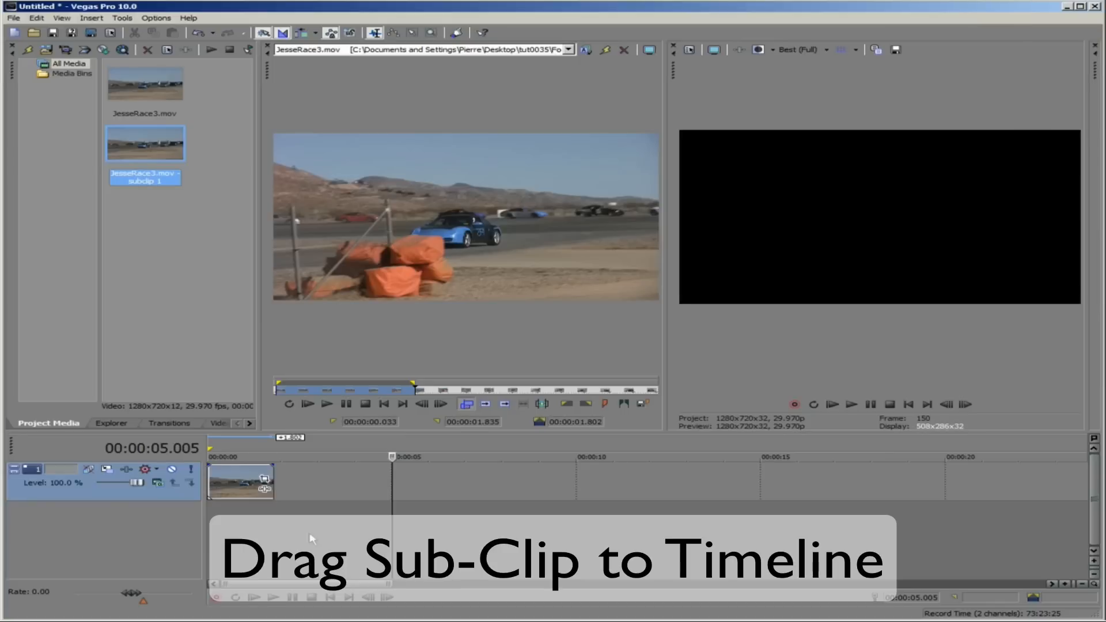
left_click_drag(396, 583, 341, 584)
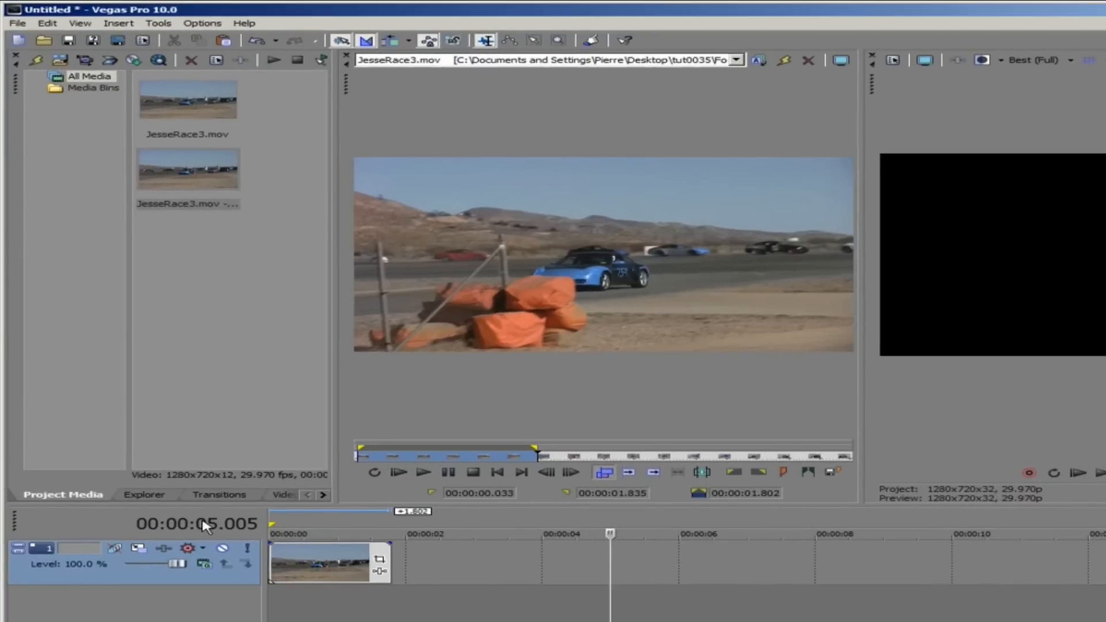
Step: Set the timeline's time format to Absolute Frames
right_click(202, 521)
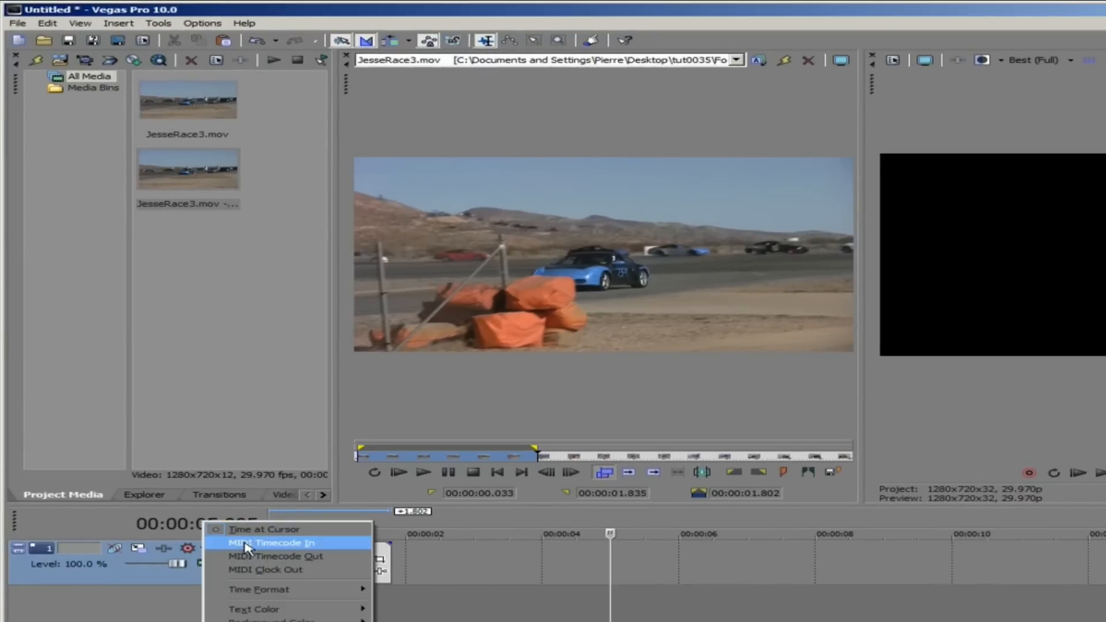
mouse_move(247, 588)
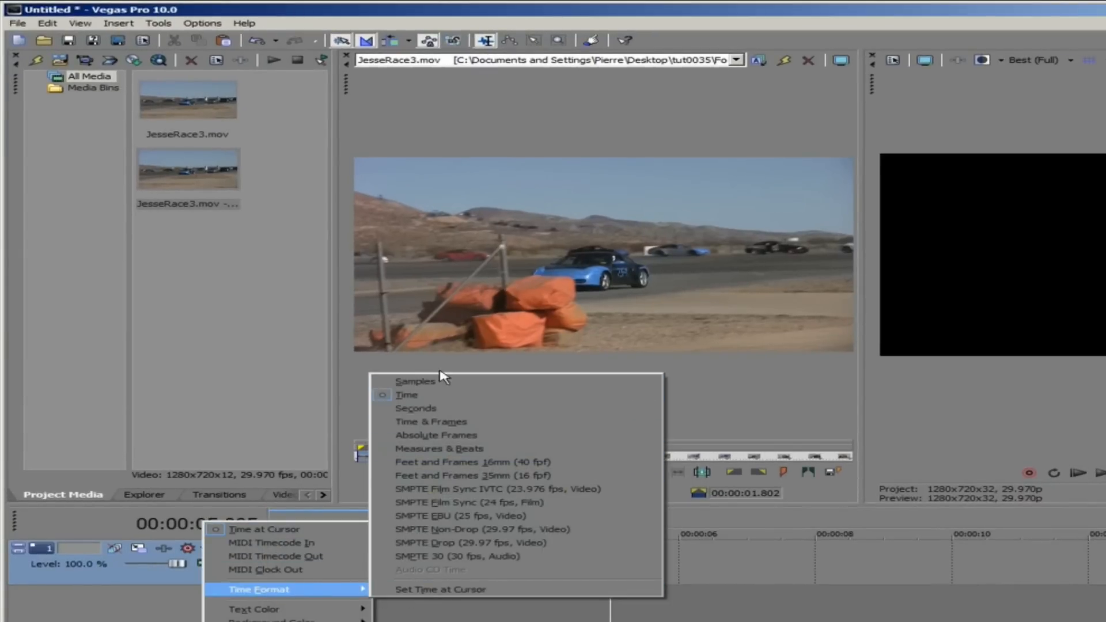
left_click(436, 436)
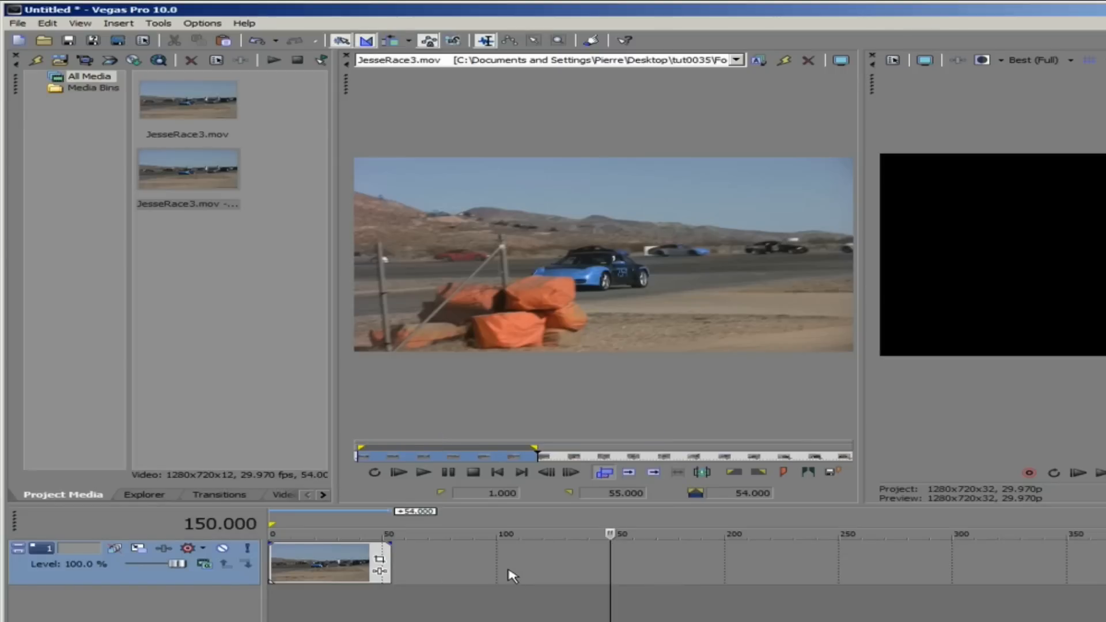
Step: Apply the Twixtor effect from the Video FX list to the subclip on the timeline
left_click(322, 496)
left_click(207, 495)
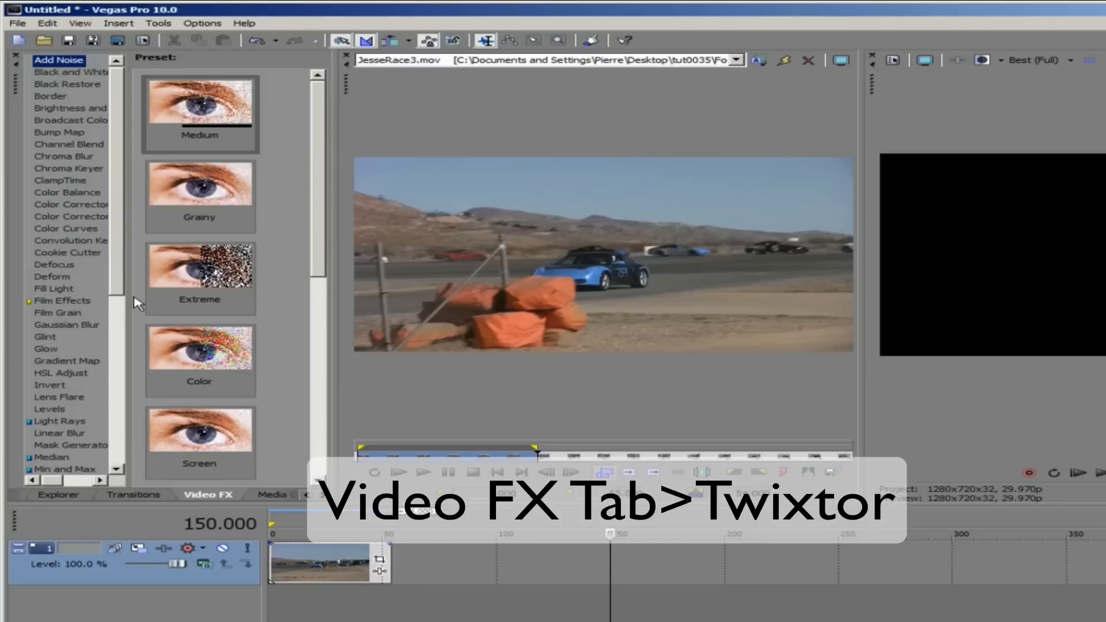
left_click_drag(118, 272, 137, 437)
left_click_drag(55, 394, 333, 570)
Step: Choose the Twixtor effect in the Plug-In Manager's video FX folder
left_click(81, 23)
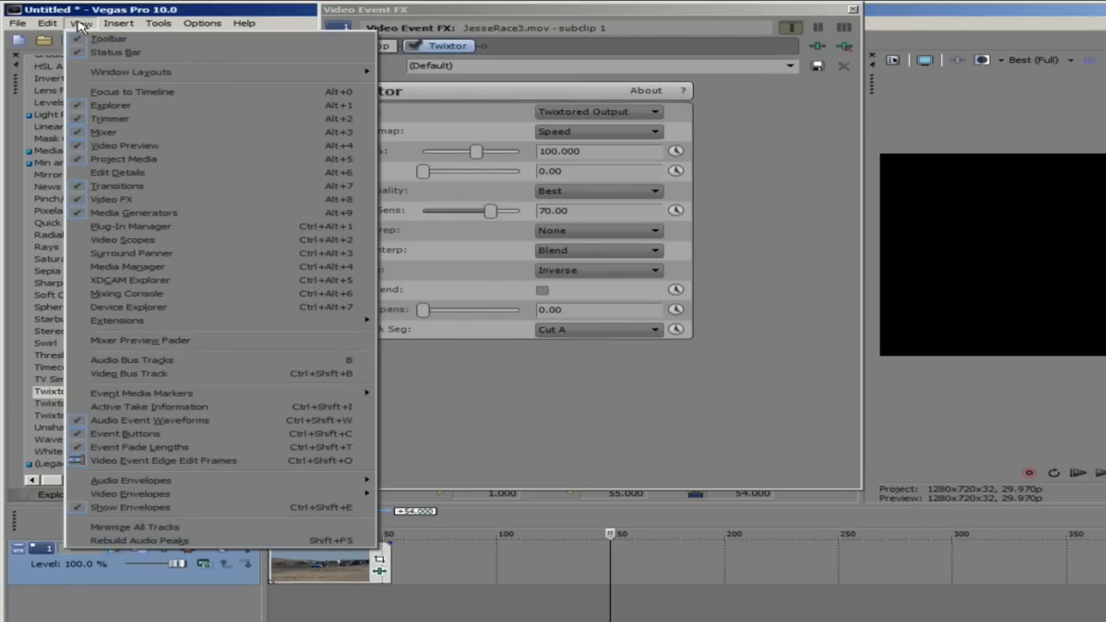
left_click(130, 226)
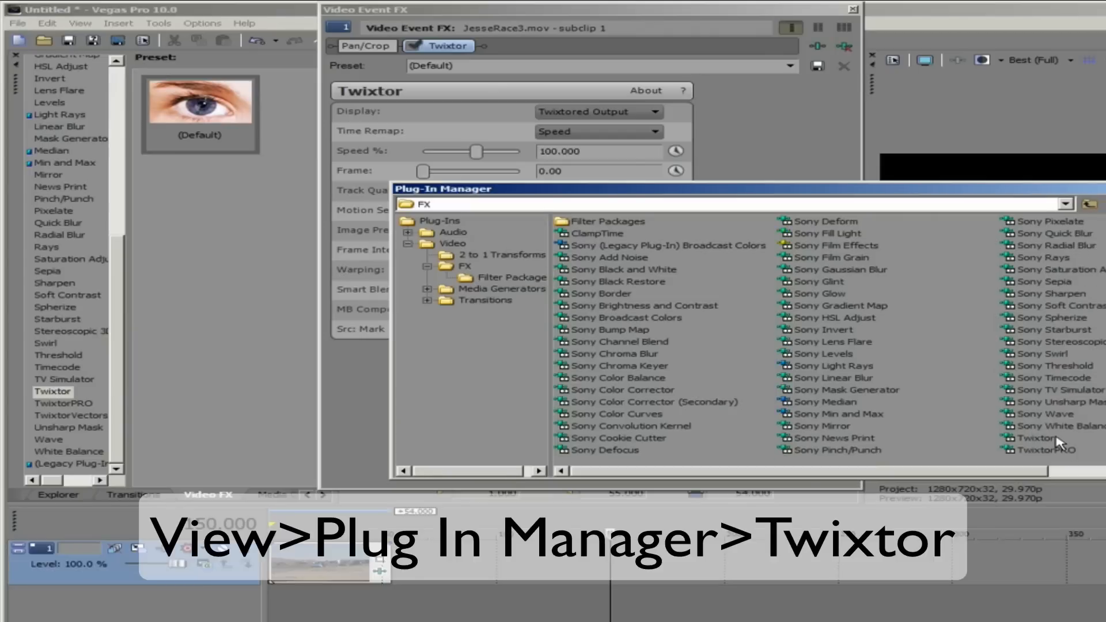
left_click(1048, 439)
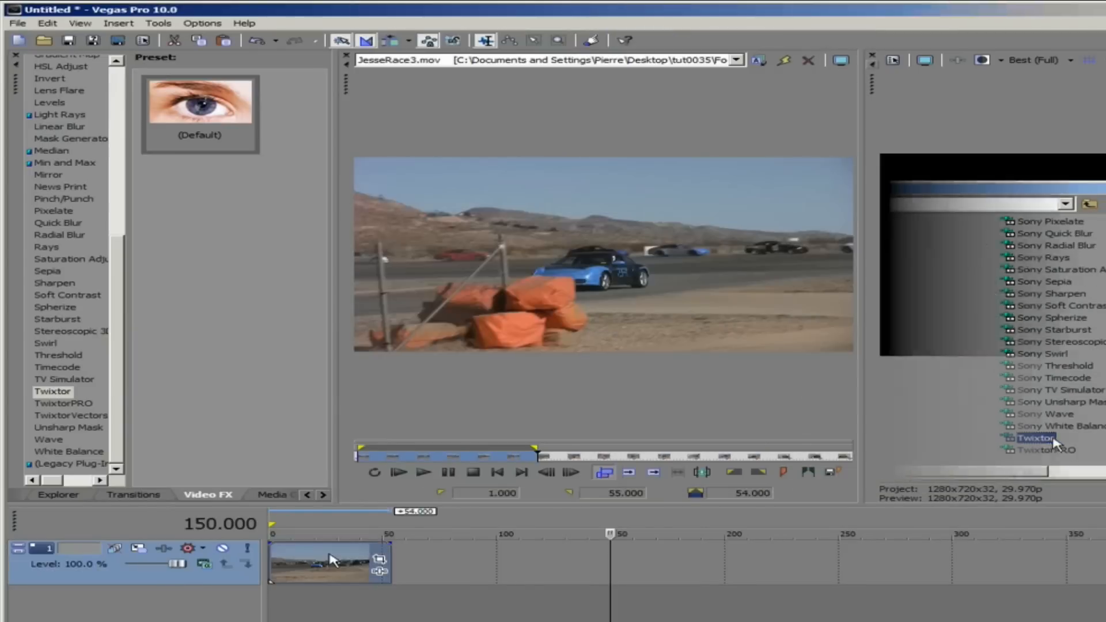
Step: Add Twixtor to the subclip's Video Event FX chain through the Plug-In Chooser
right_click(332, 556)
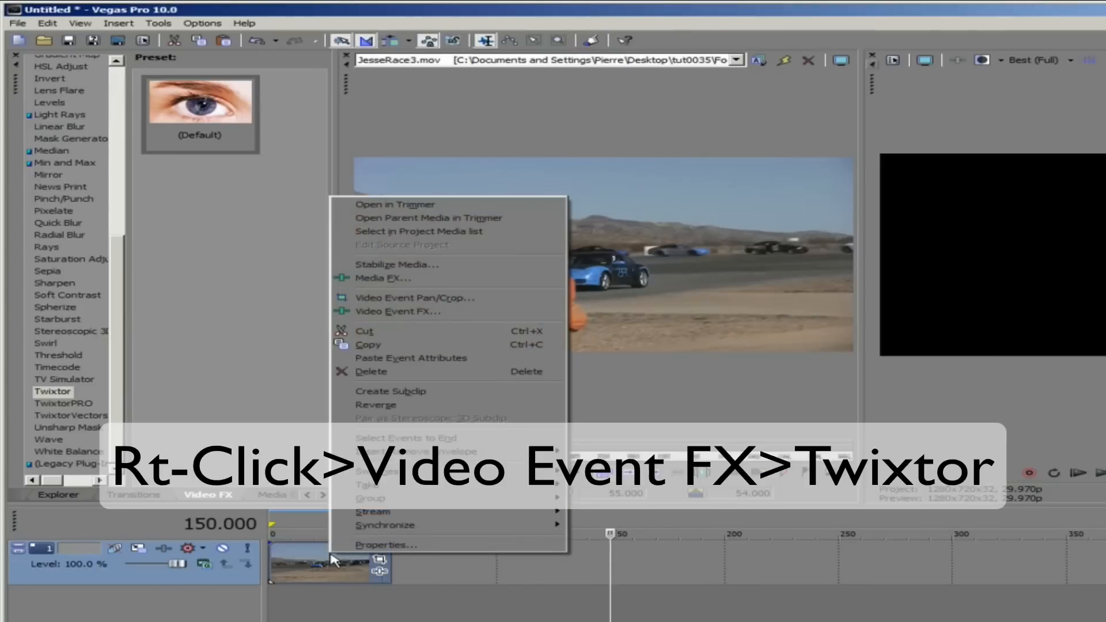
left_click(415, 312)
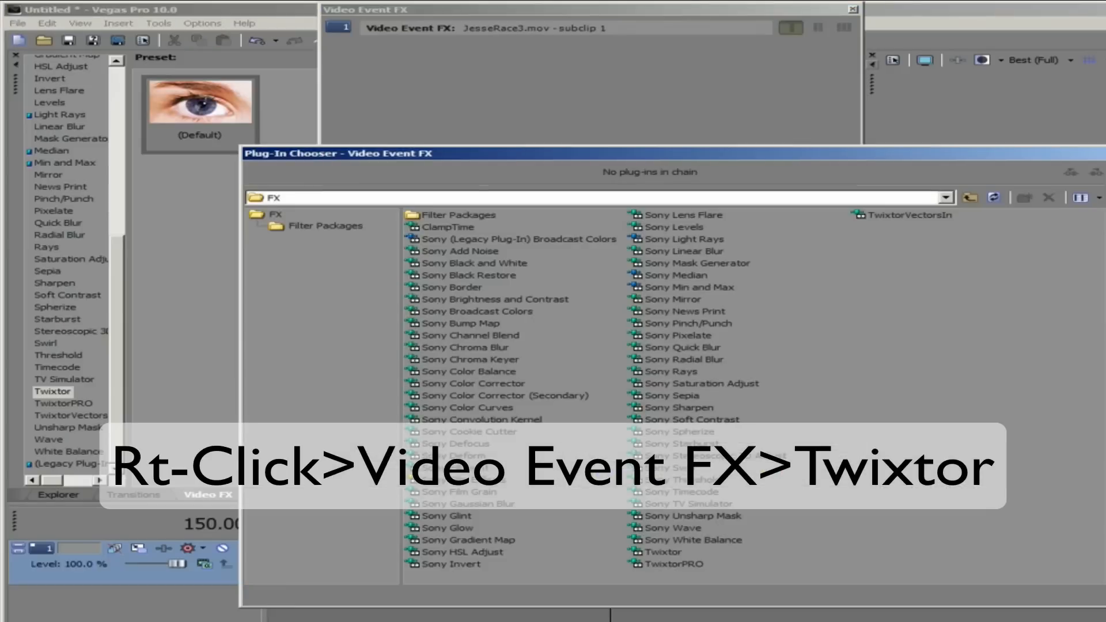
double_click(675, 553)
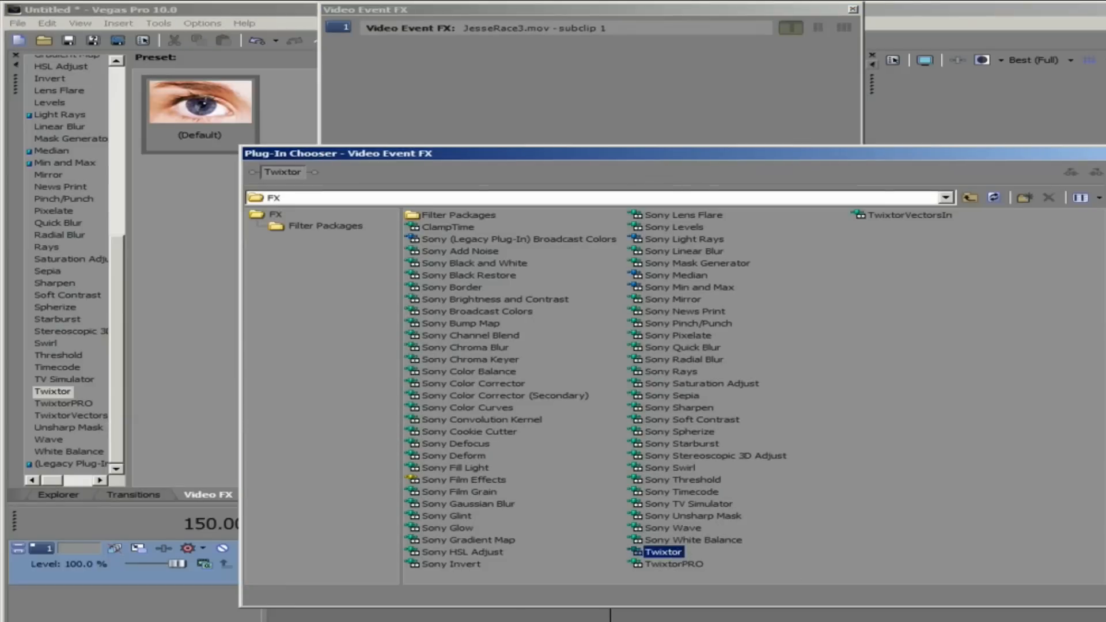
key("Return")
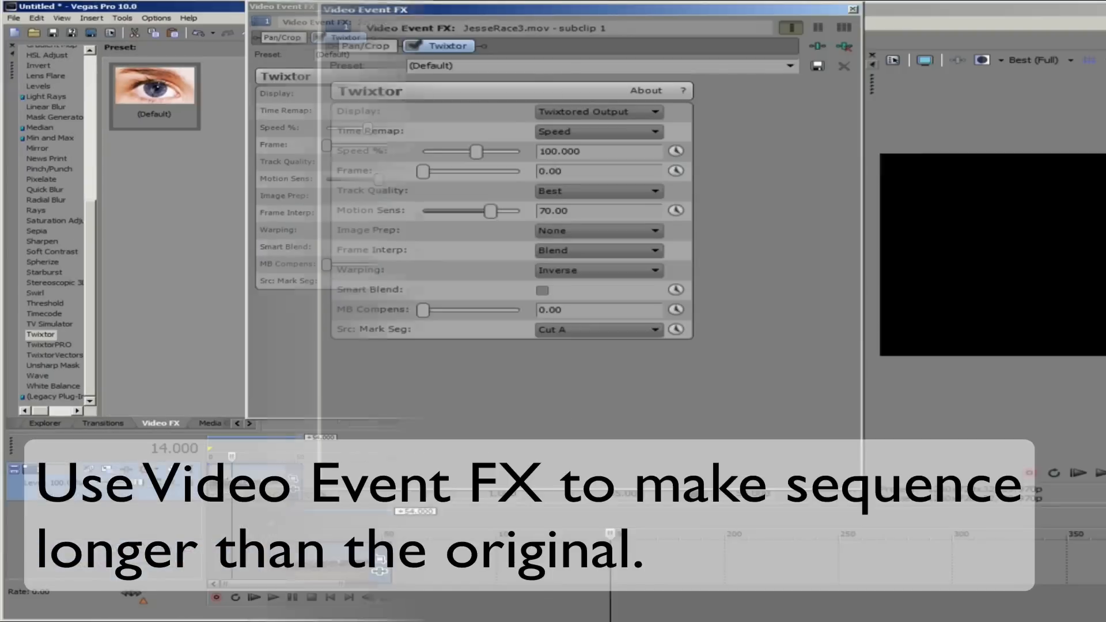
right_click(233, 478)
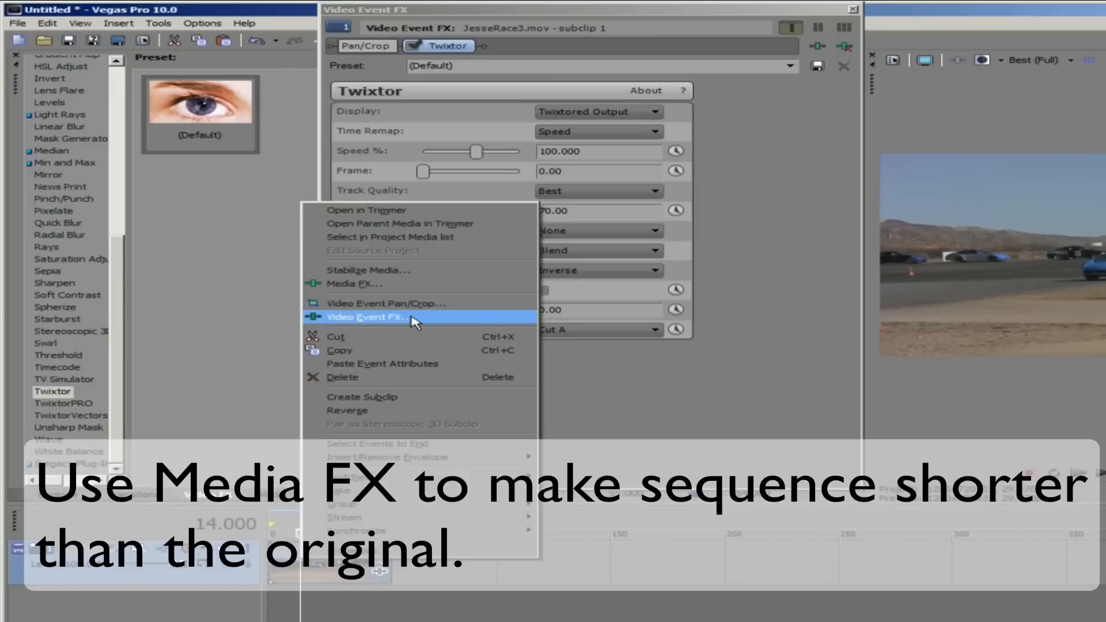
left_click(741, 429)
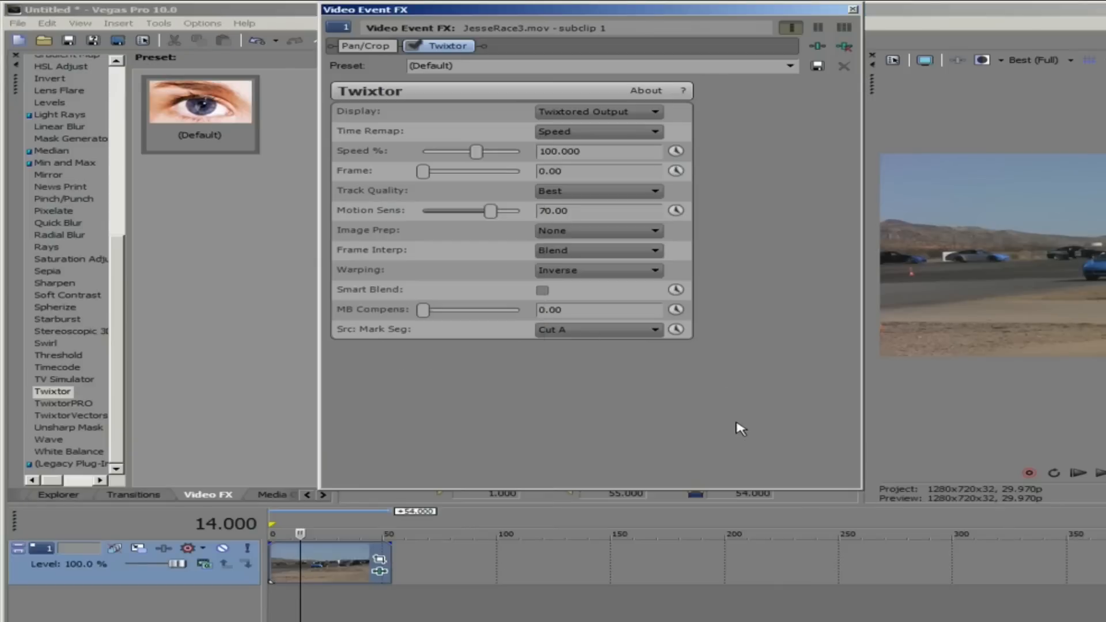
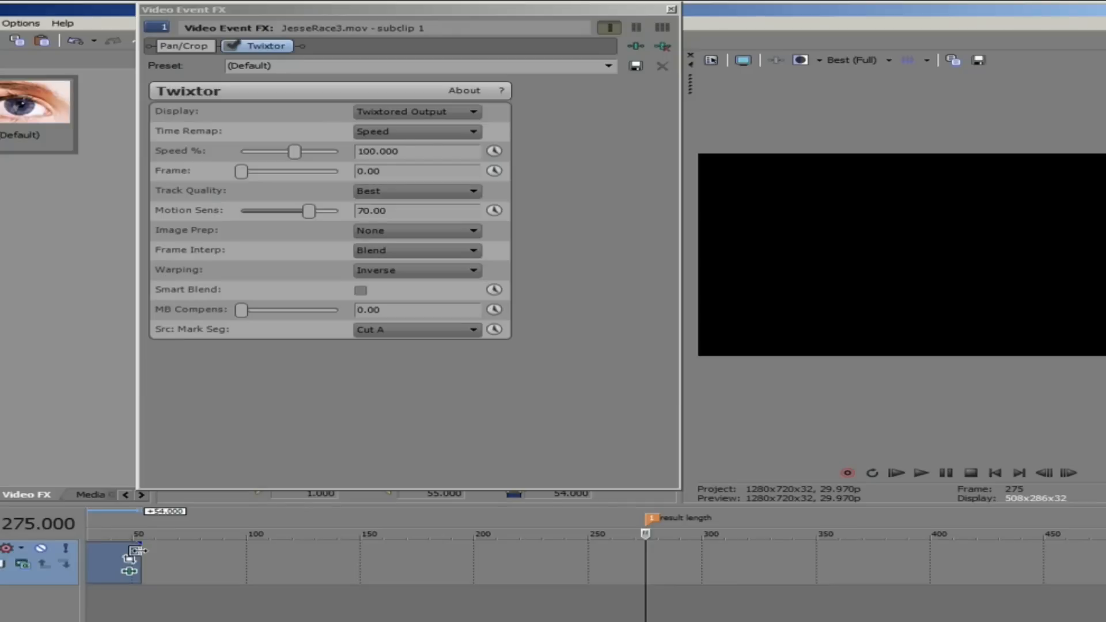
Step: Extend the subclip event on the timeline to the result length marker at frame 275
left_click_drag(137, 550, 640, 543)
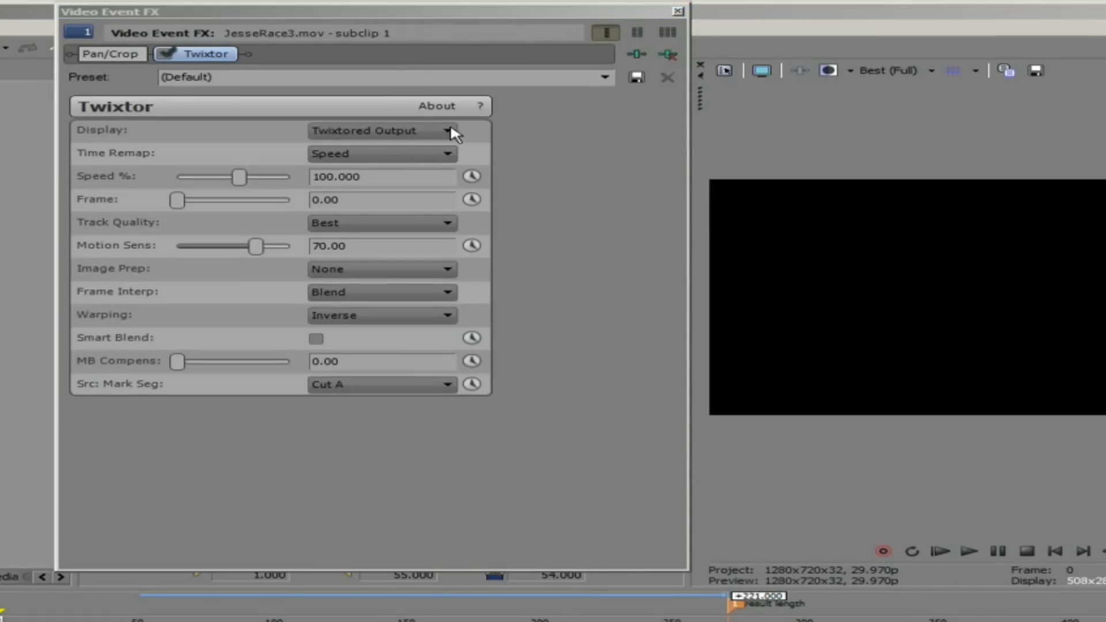
Step: Set Twixtor's display to Twixtored Output, track quality to Best and frame interpolation to Blend
left_click(449, 131)
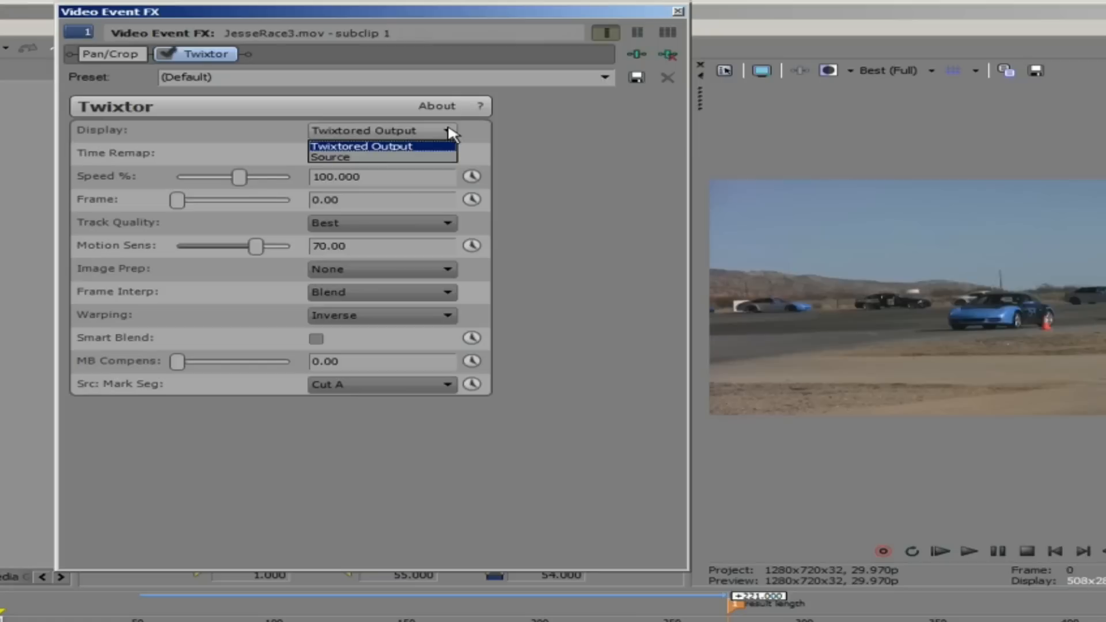
left_click(413, 149)
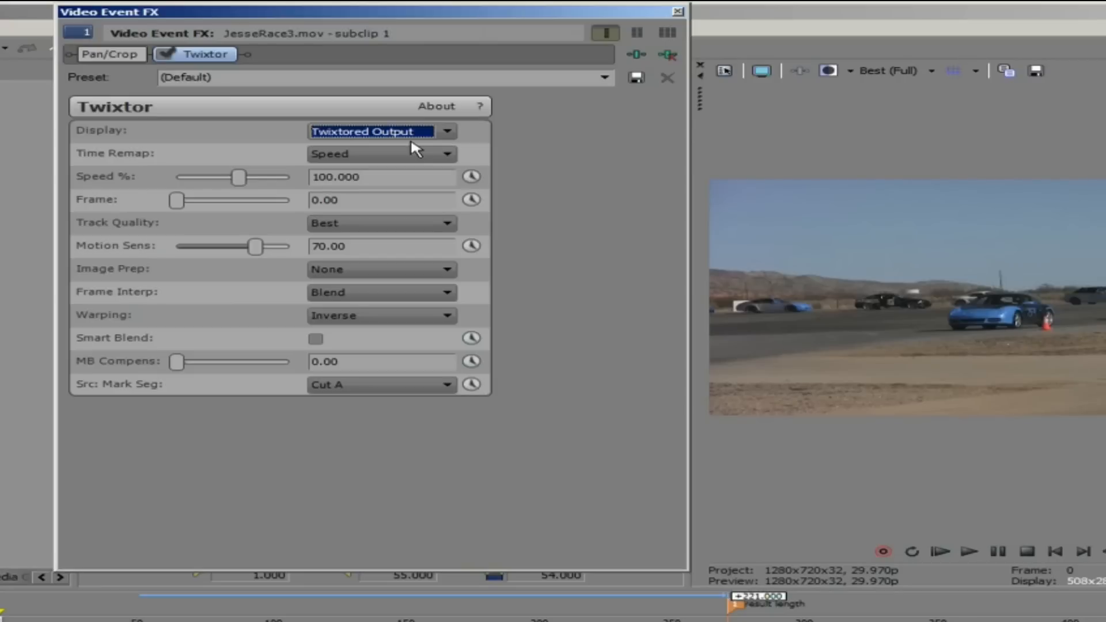
left_click(382, 224)
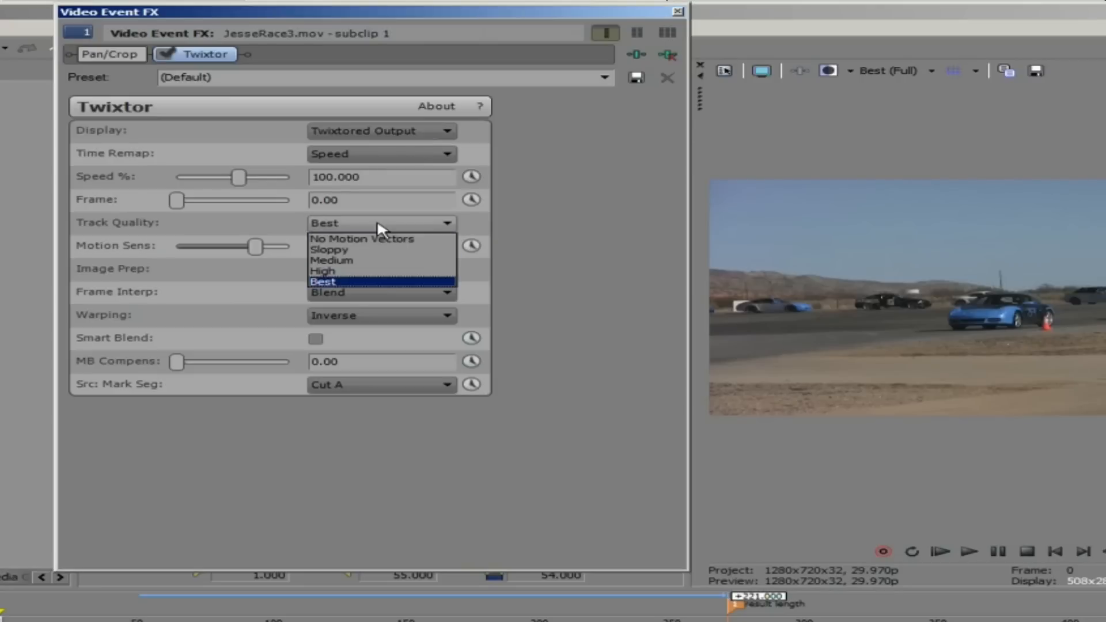
left_click(353, 282)
left_click(417, 293)
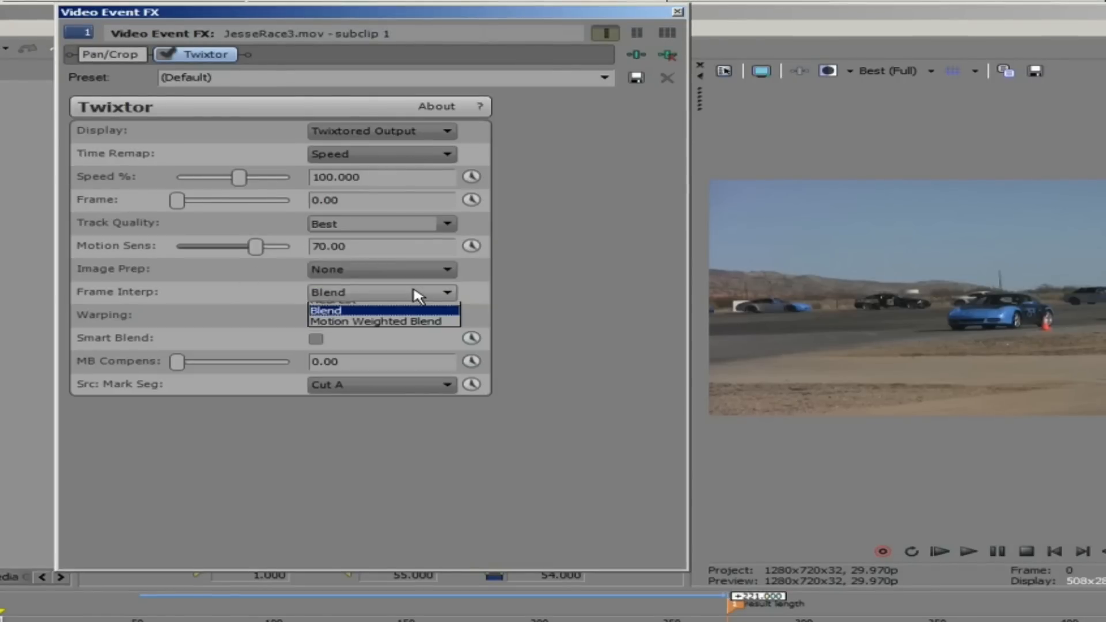
left_click(348, 318)
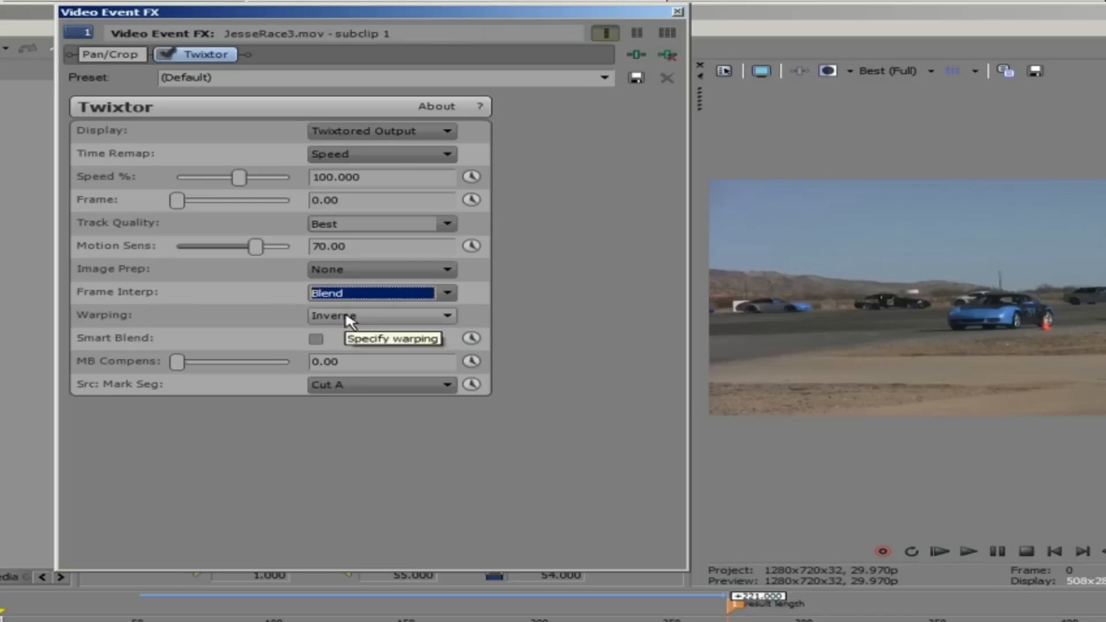
Step: Set Twixtor's time remapping to Speed with a speed of 20%
left_click(423, 158)
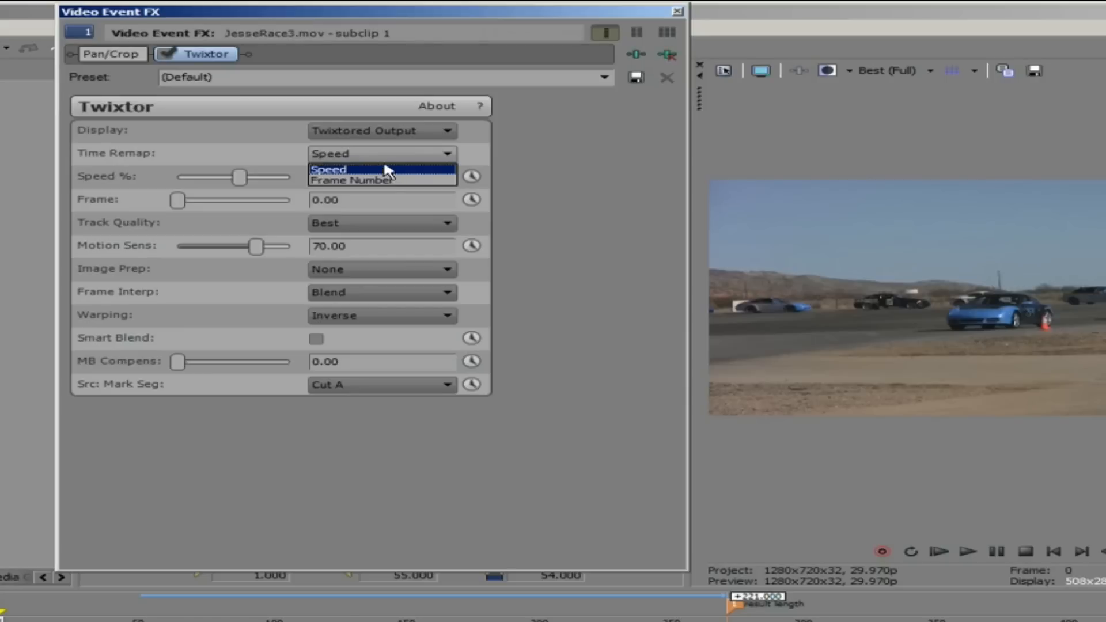
left_click(386, 170)
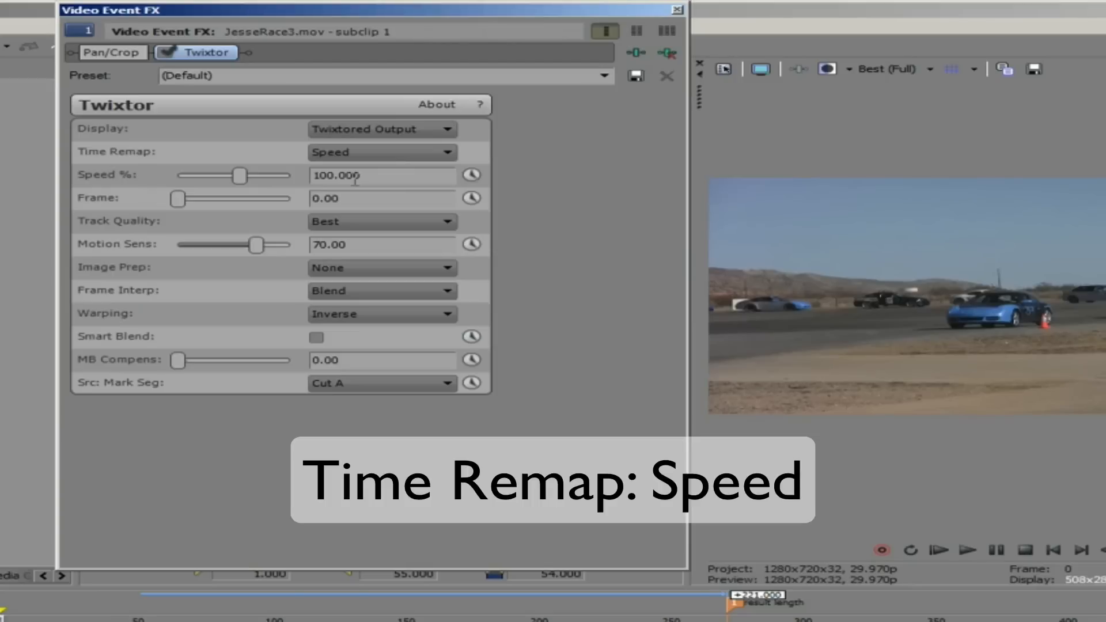
double_click(378, 179)
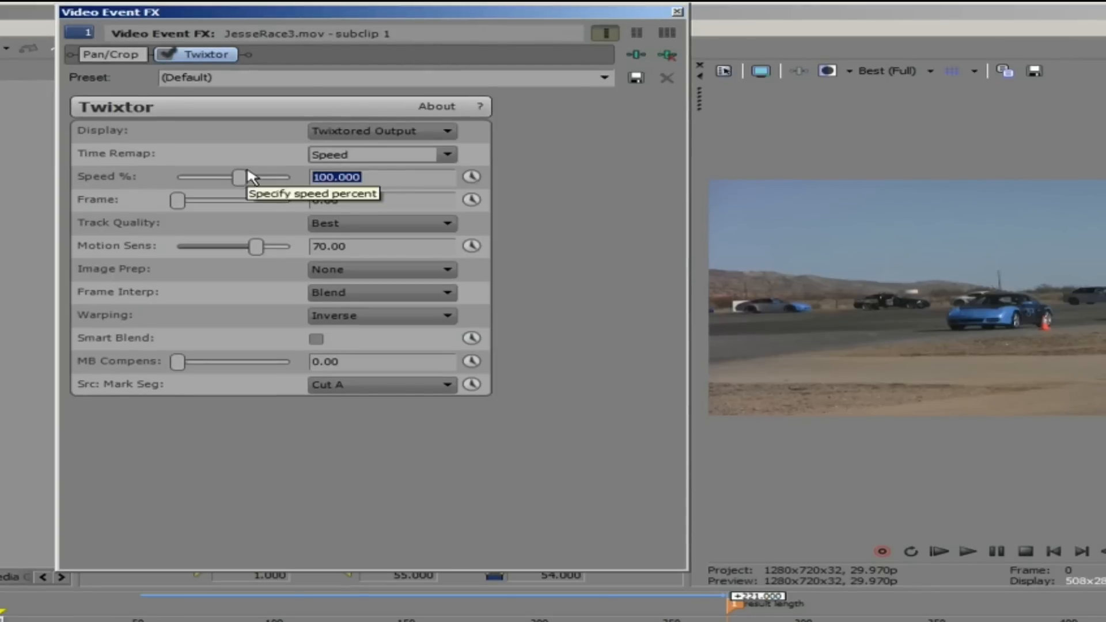
type("20")
key("Return")
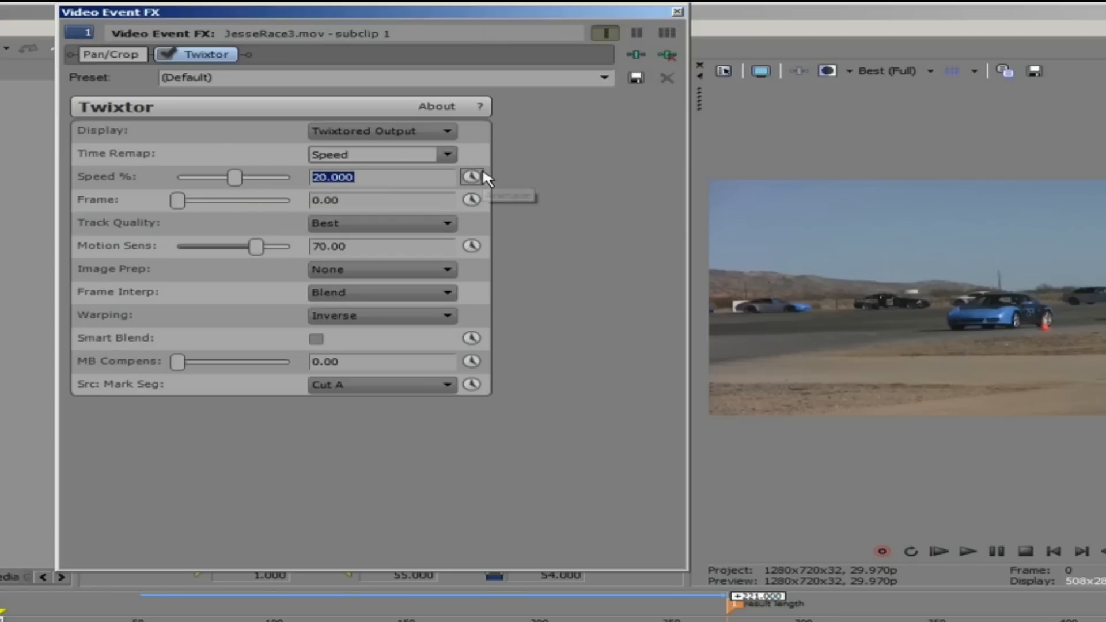
Step: Close the effect settings and preview the project in a player as Video for Windows with the HD 720-60p YUV template
left_click(676, 11)
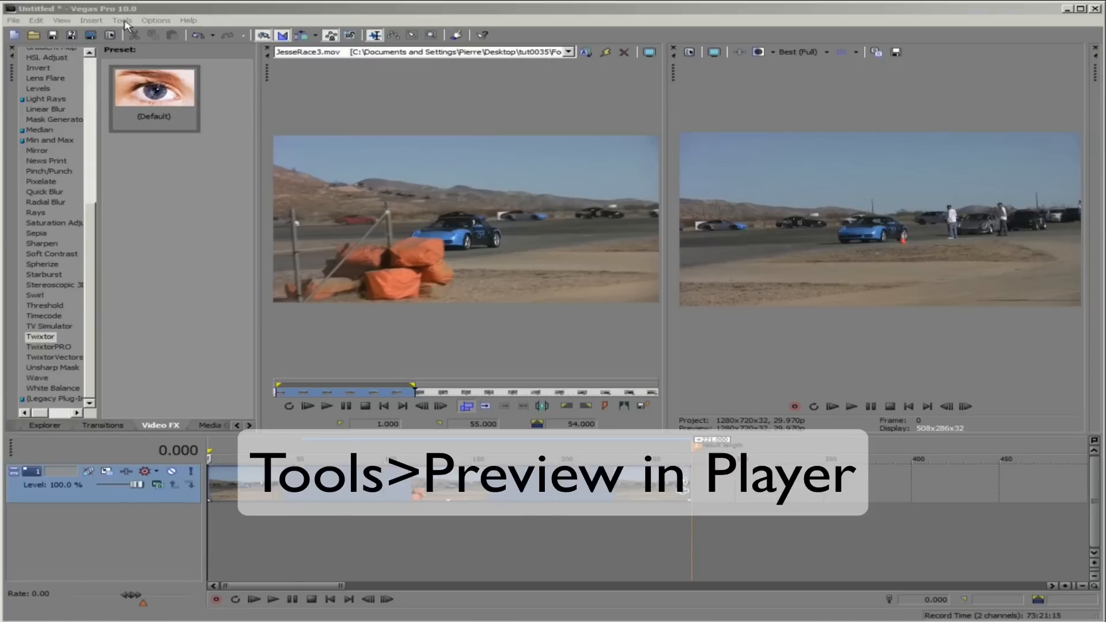
left_click(125, 21)
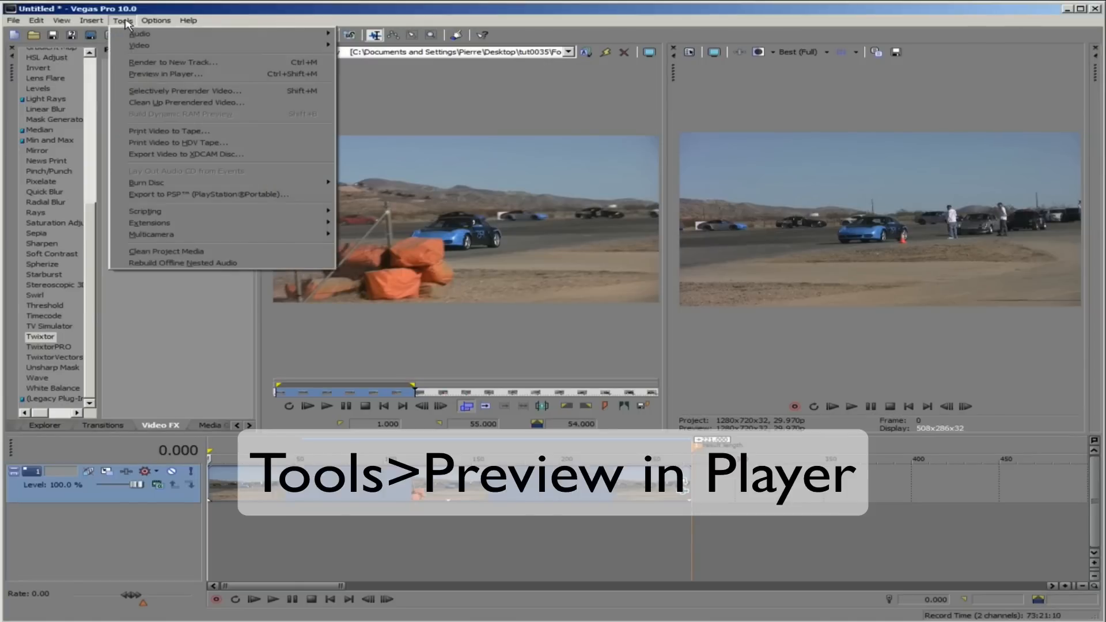
left_click(155, 76)
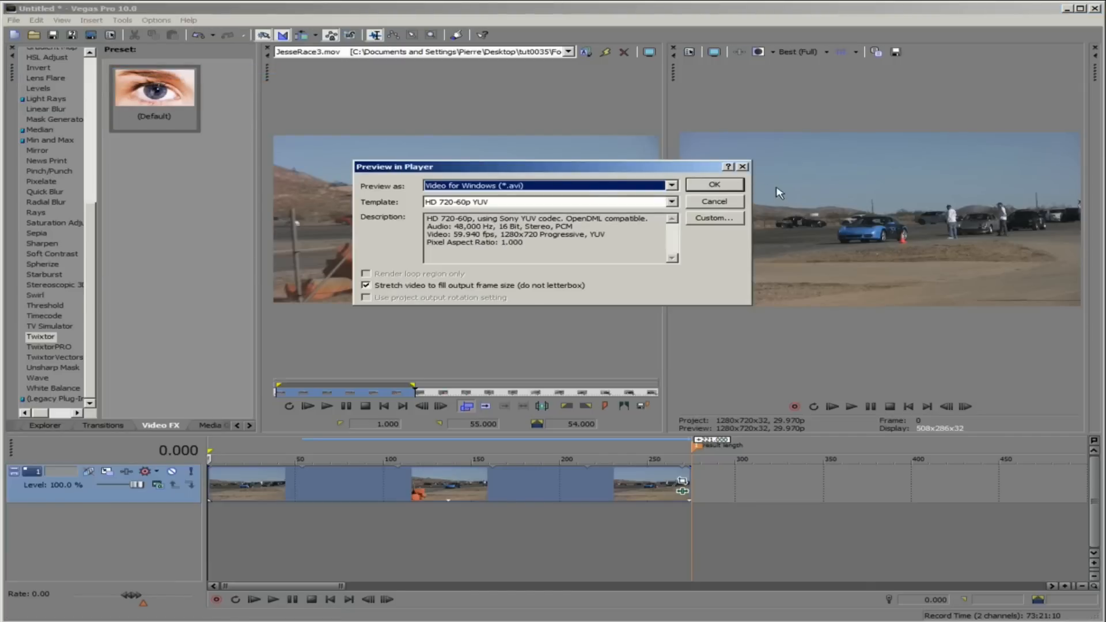
left_click(723, 184)
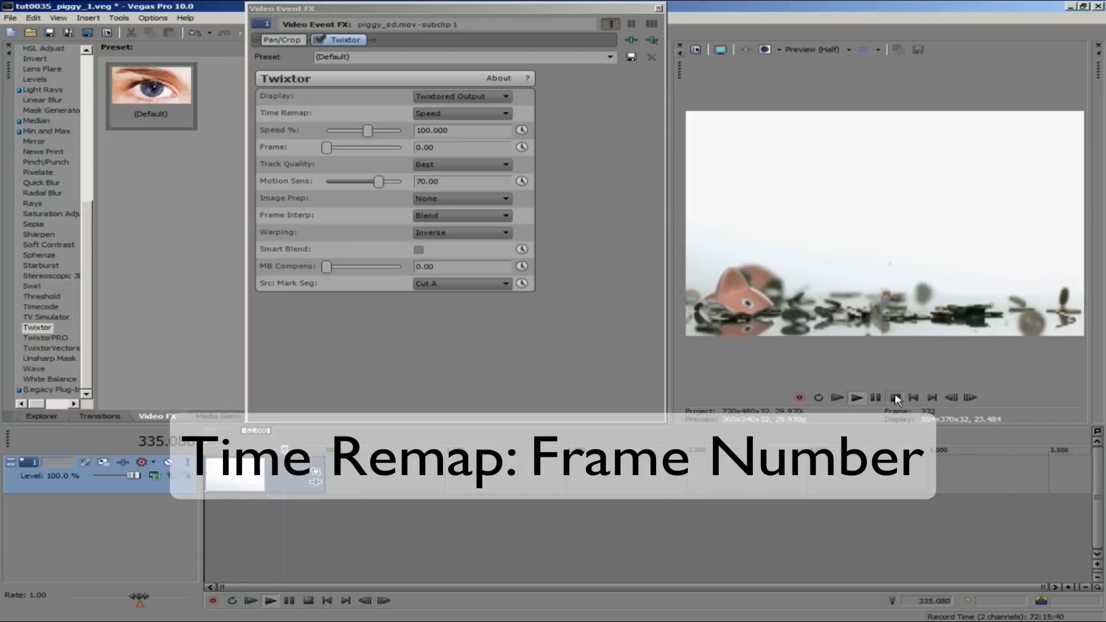
Step: Stop playback and set Time Remap to Frame Number in the Twixtor effect of the piggy_sd.mov subclip
left_click(894, 397)
left_click(463, 113)
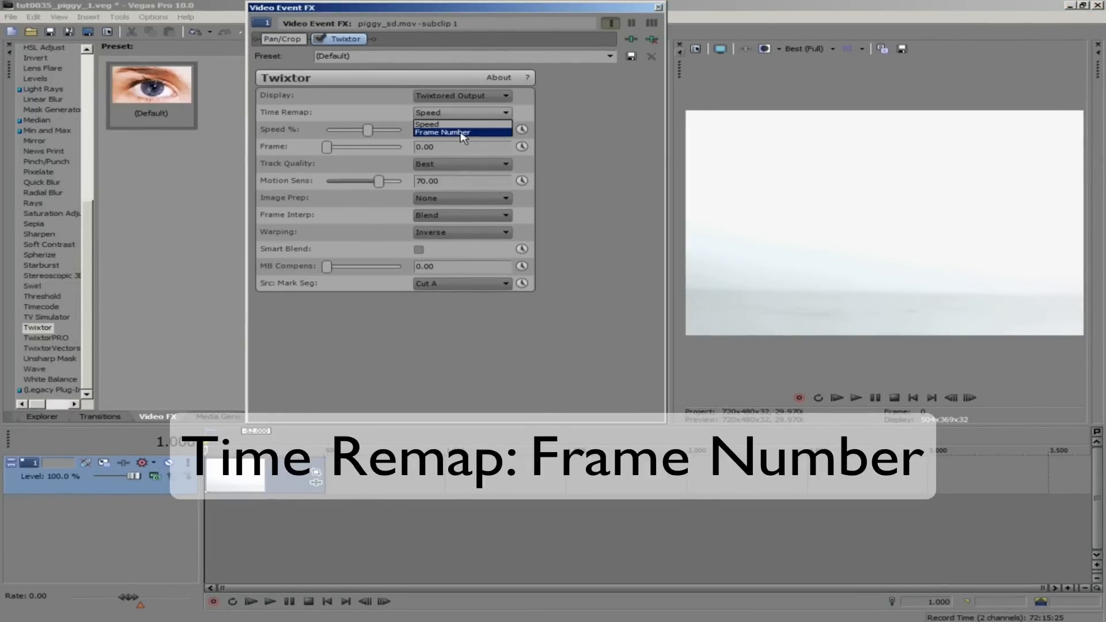
left_click(464, 134)
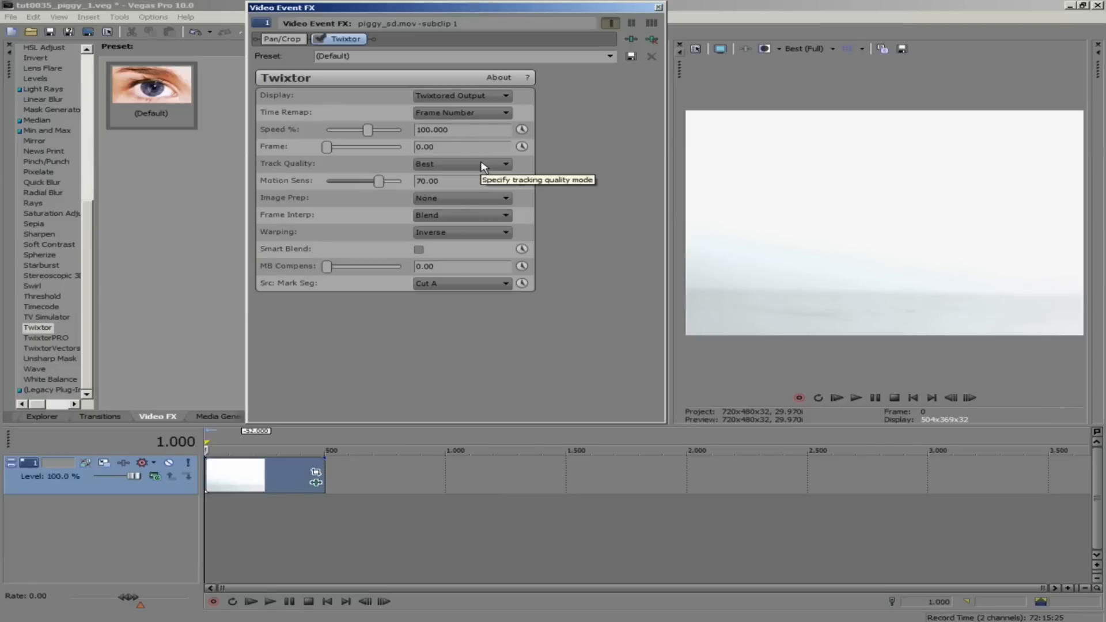
Step: Enable animation of Twixtor's Frame parameter and sync the keyframe cursor with the timeline cursor
left_click(522, 147)
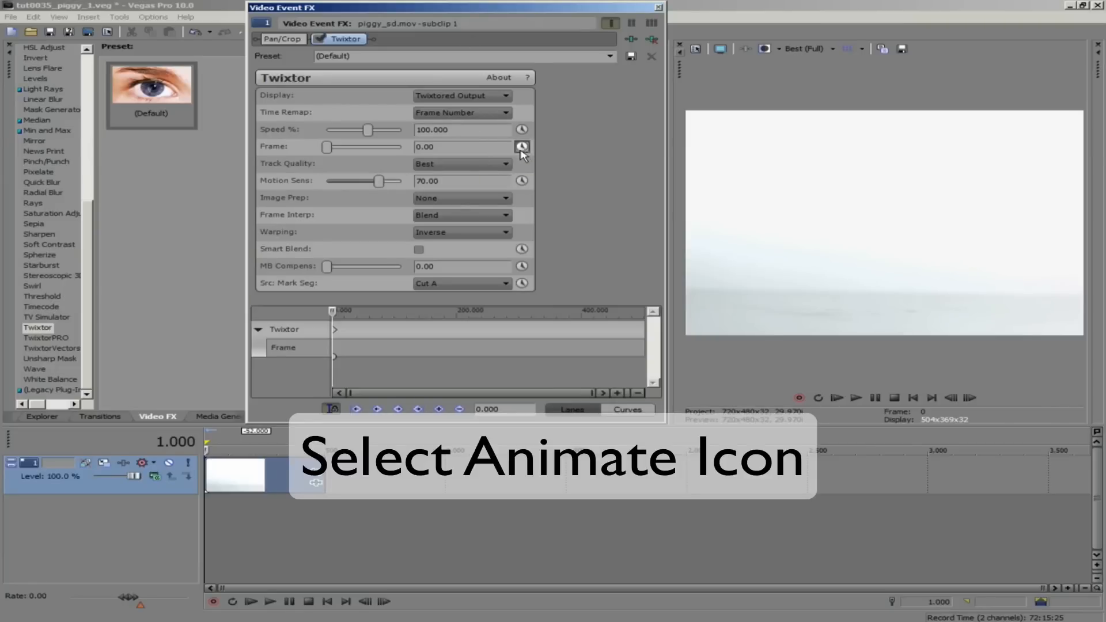
left_click(331, 410)
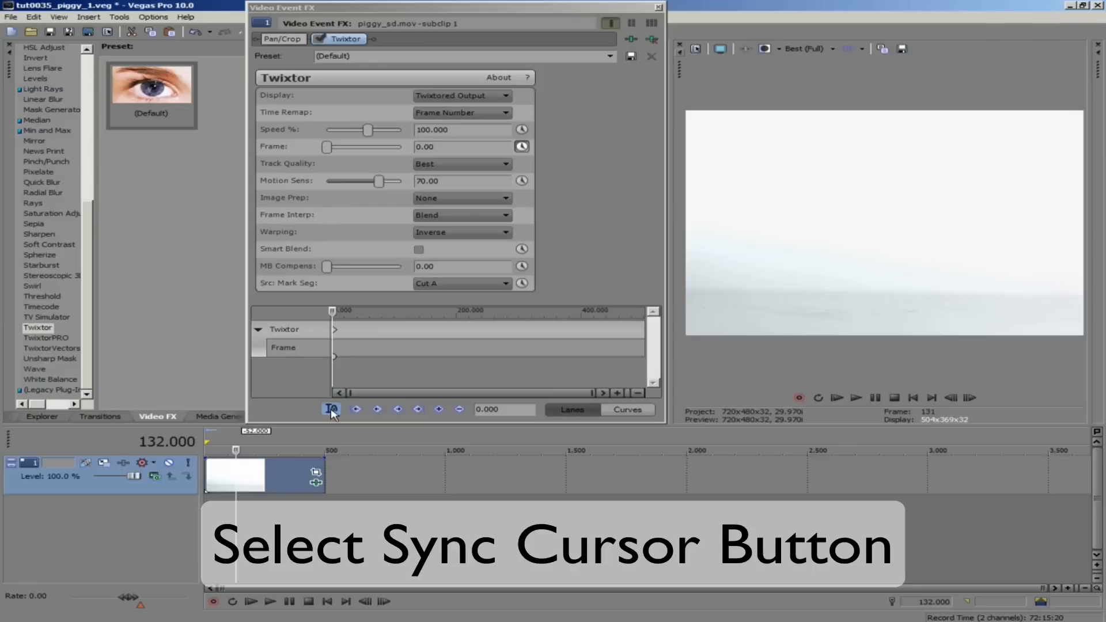
left_click(331, 409)
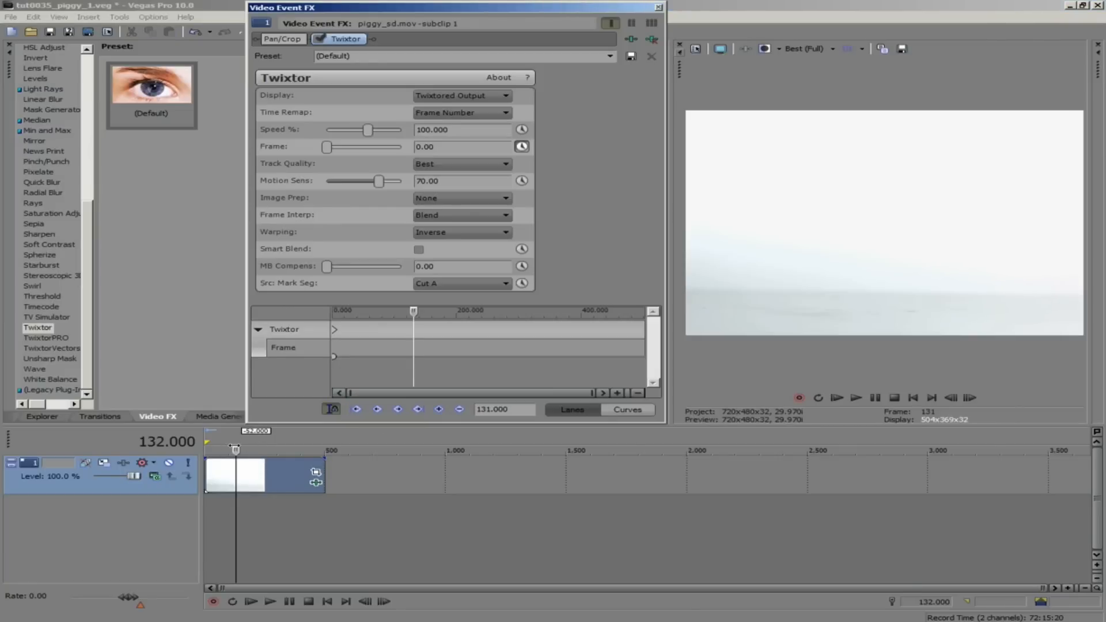
left_click_drag(236, 450, 226, 450)
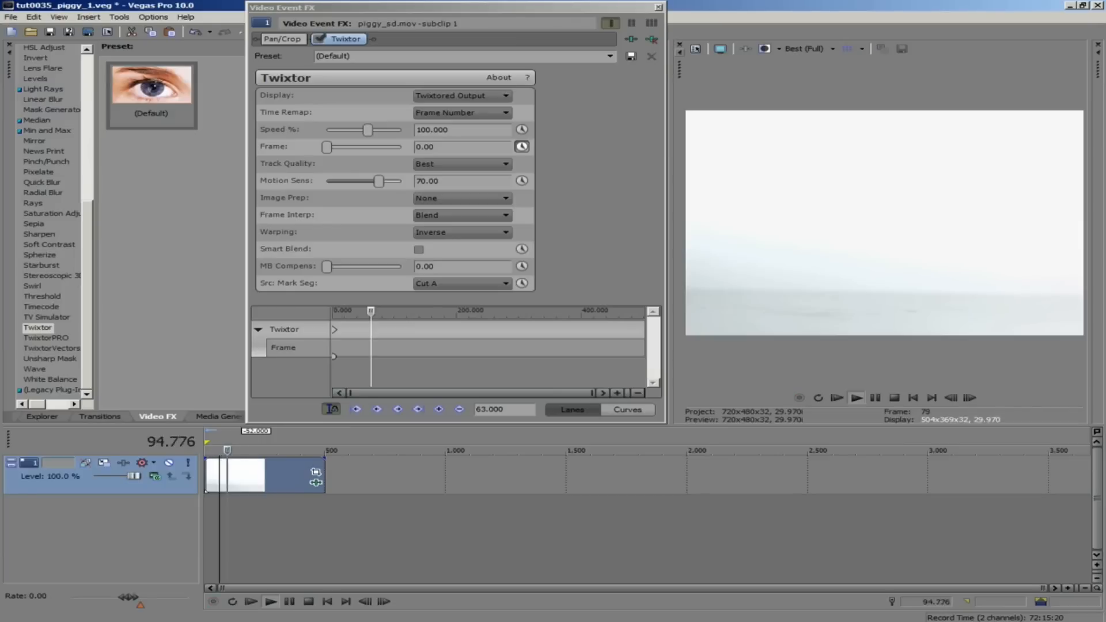
Step: Set the Frame value to 1 at the first keyframe of the subclip
left_click(355, 409)
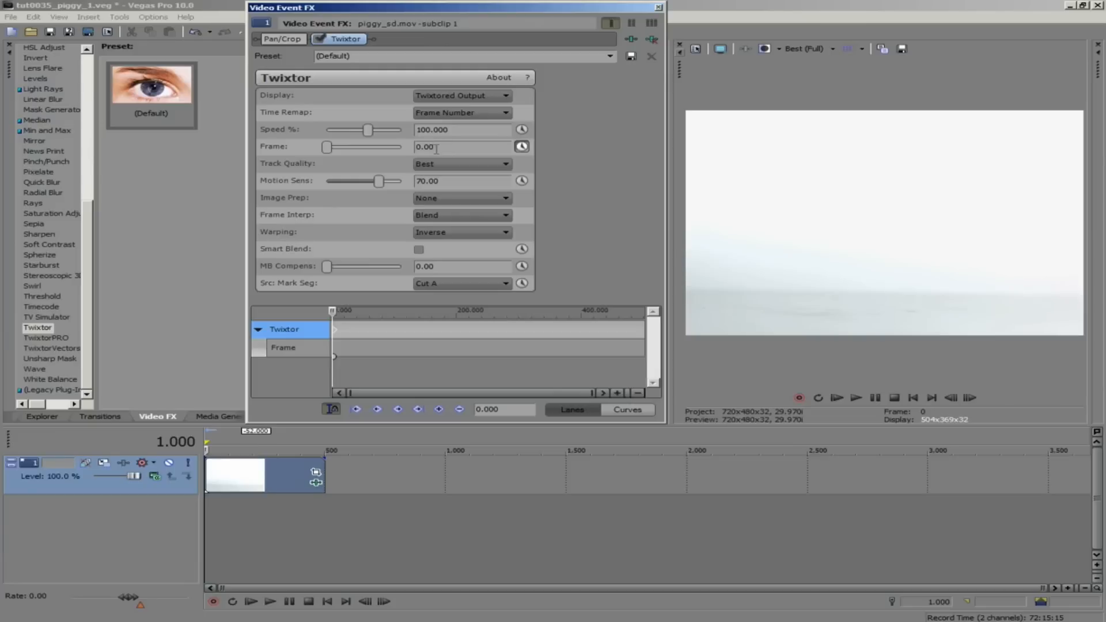
type("1")
key("Return")
left_click(210, 398)
Step: Set Twixtor's display to Source and play from the start to locate the frame where the piggy bank meets the surface
left_click(439, 100)
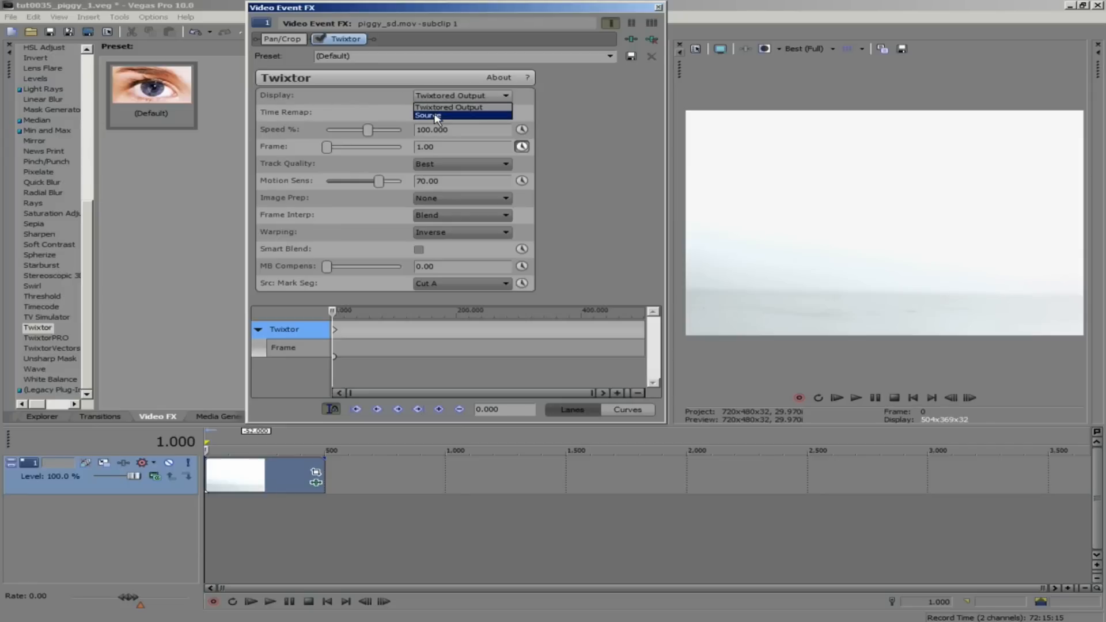
left_click(435, 117)
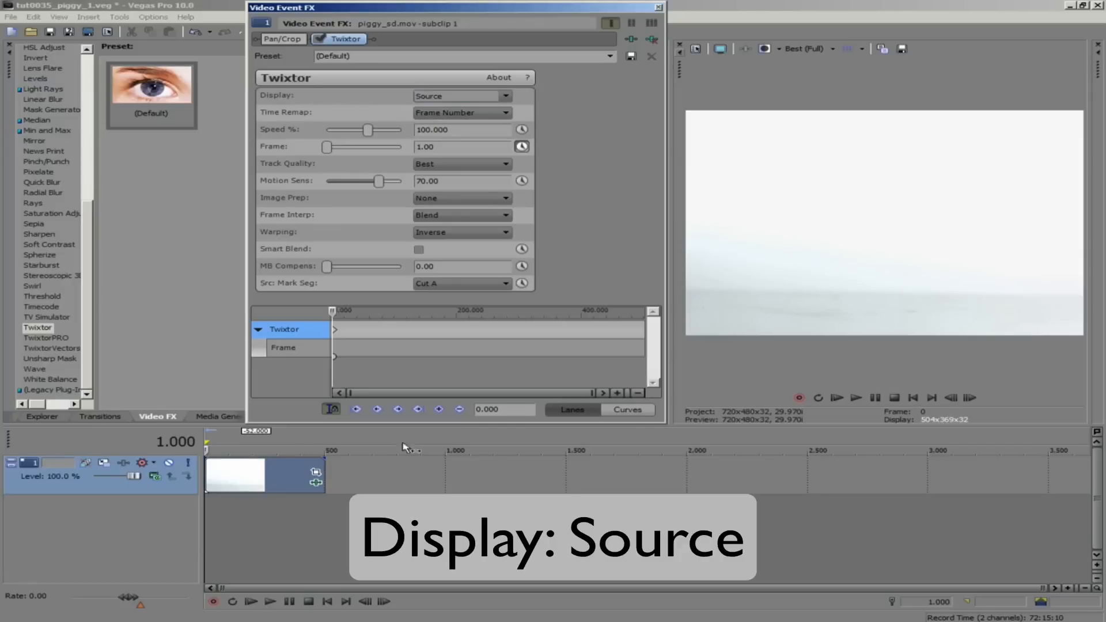
left_click(206, 447)
key("space")
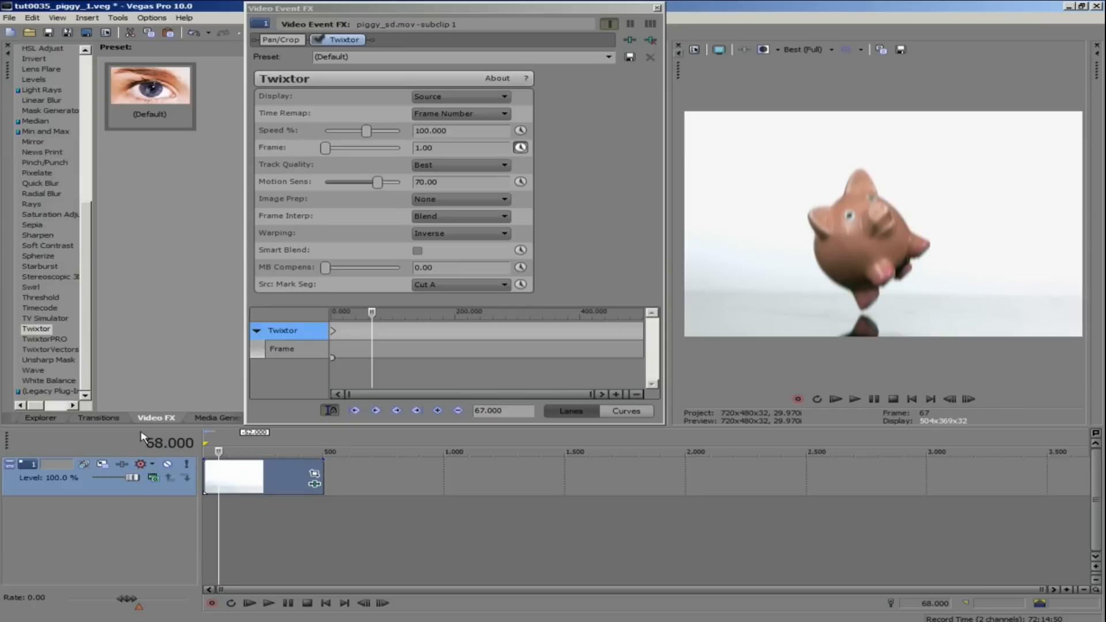
Step: Move the timeline cursor to frame 35 and add a keyframe with the Frame value set to 68
left_click(913, 602)
type("3")
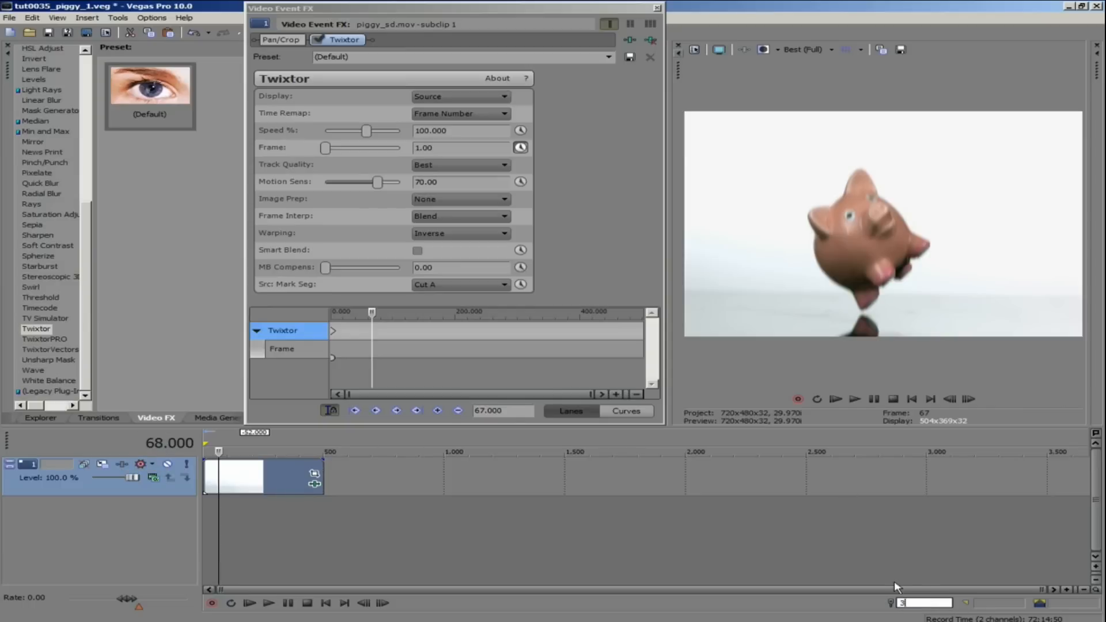
type("5")
key("Return")
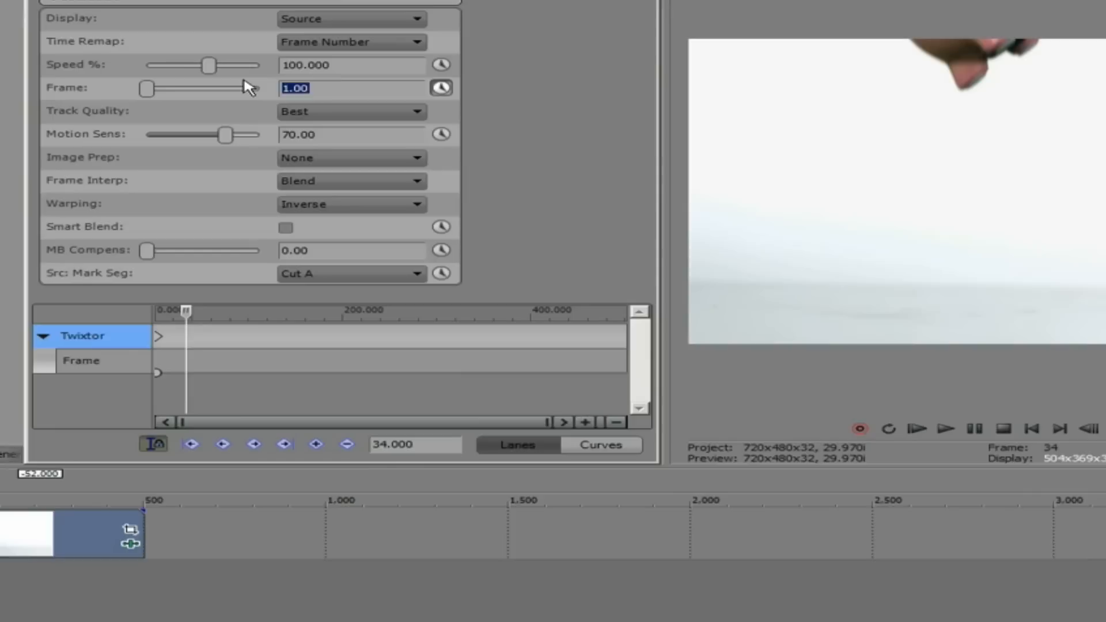
type("68")
key("Return")
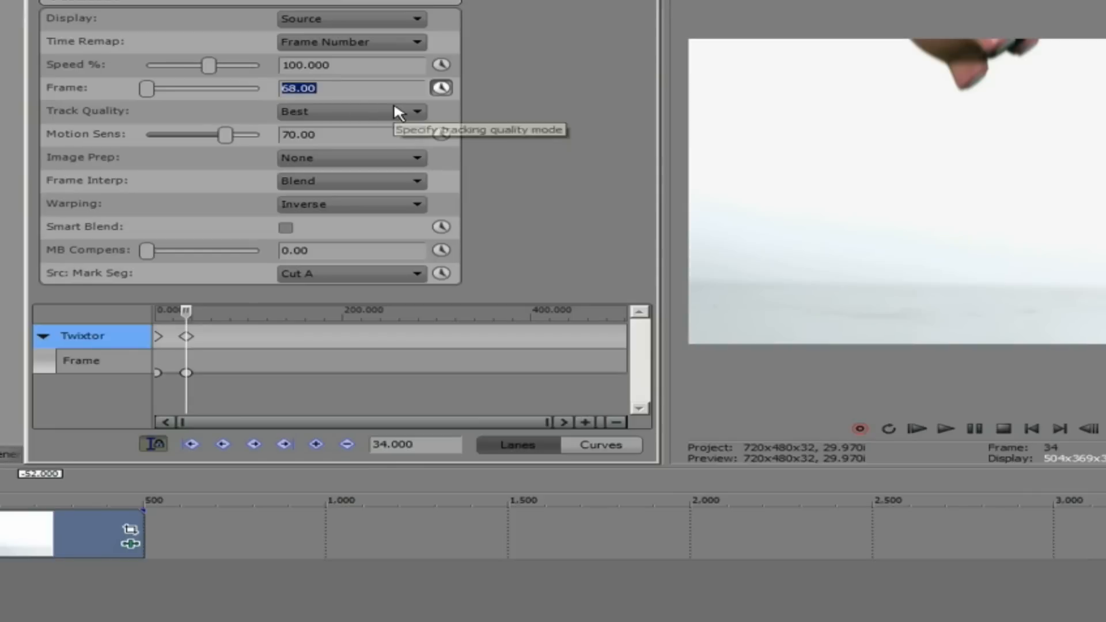
Step: Switch Twixtor's display to Twixtored Output and check the retimed image at the new keyframe
left_click(386, 22)
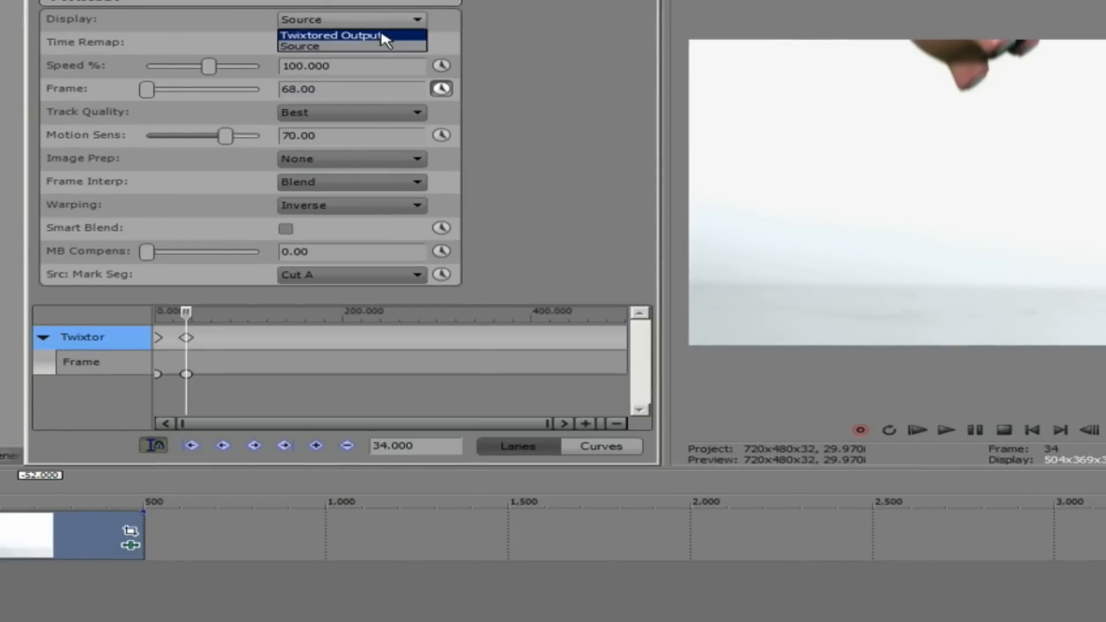
left_click(383, 36)
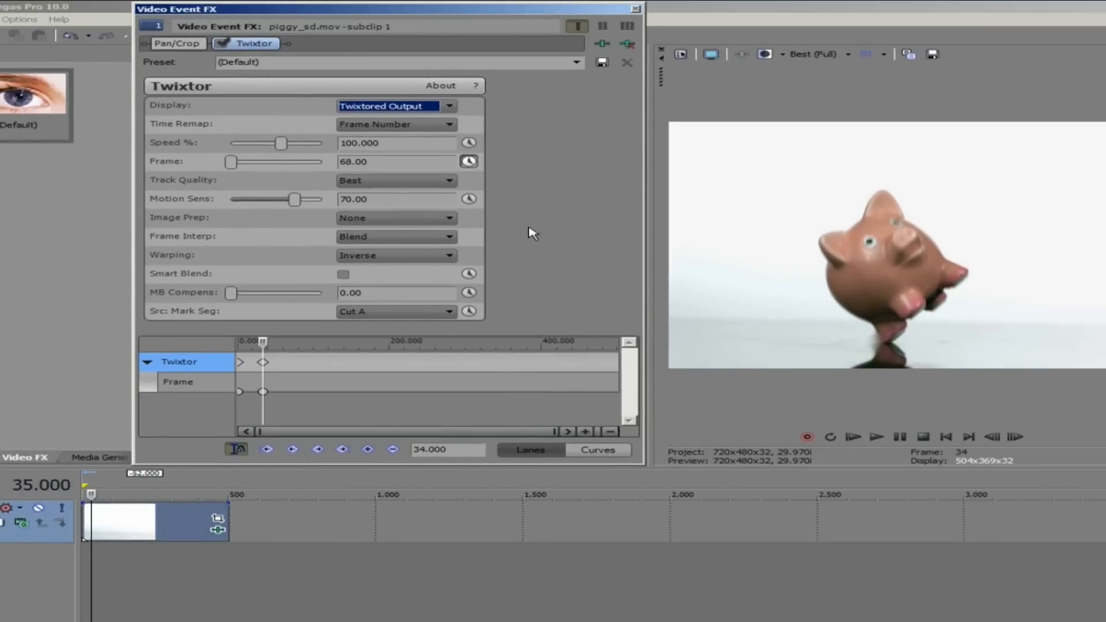
left_click(827, 117)
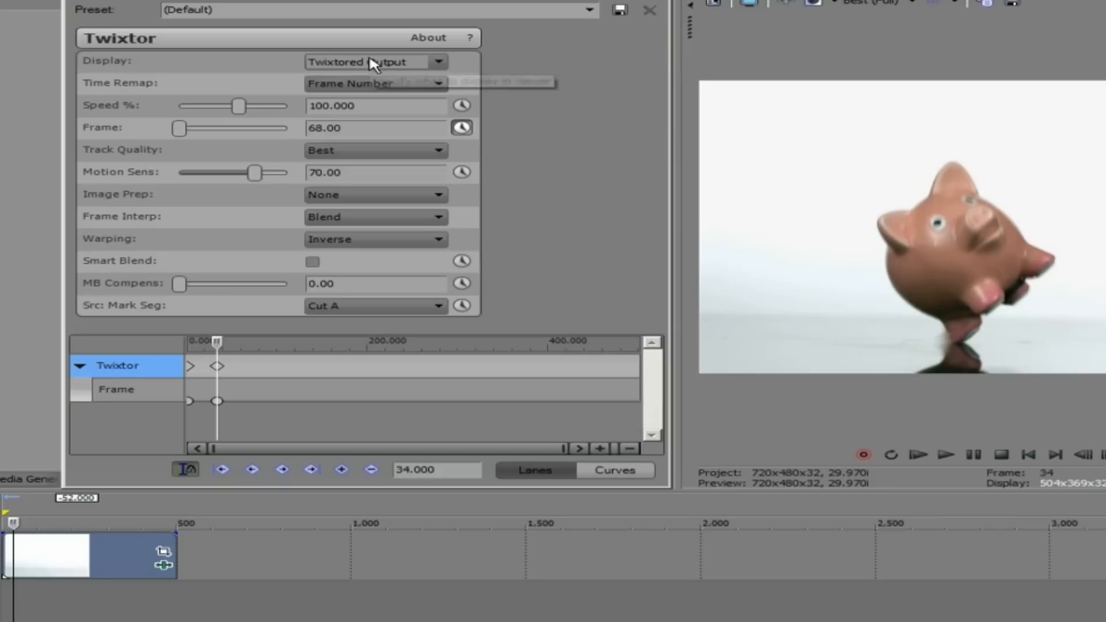
Step: Set Twixtor's display back to Source and locate the shattered piggy bank at timeline frame 215
left_click(393, 109)
left_click(371, 86)
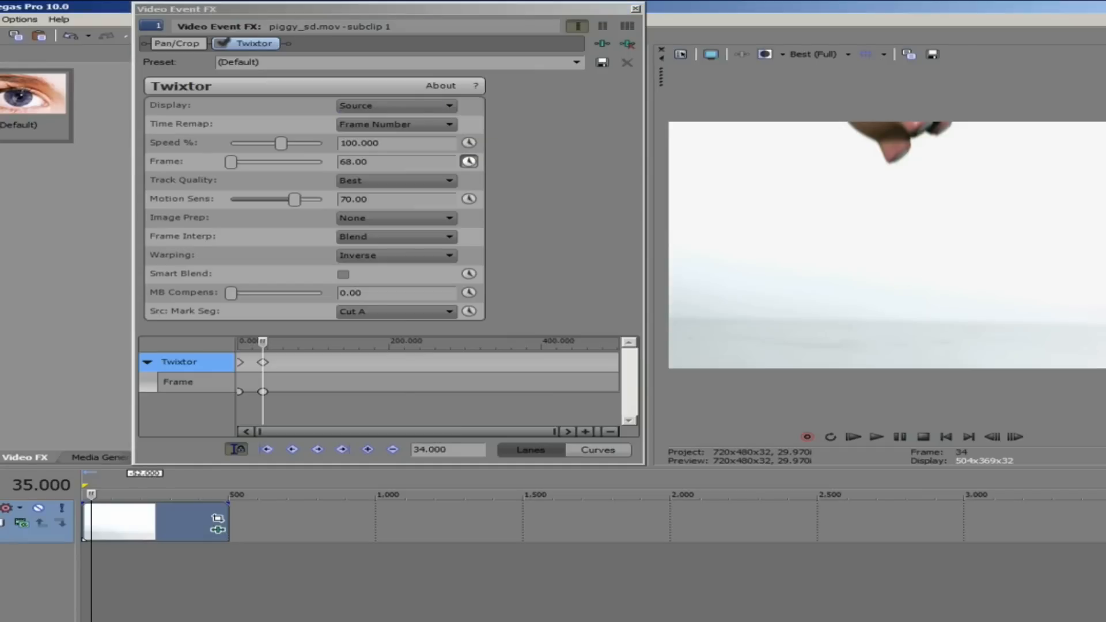
left_click(144, 521)
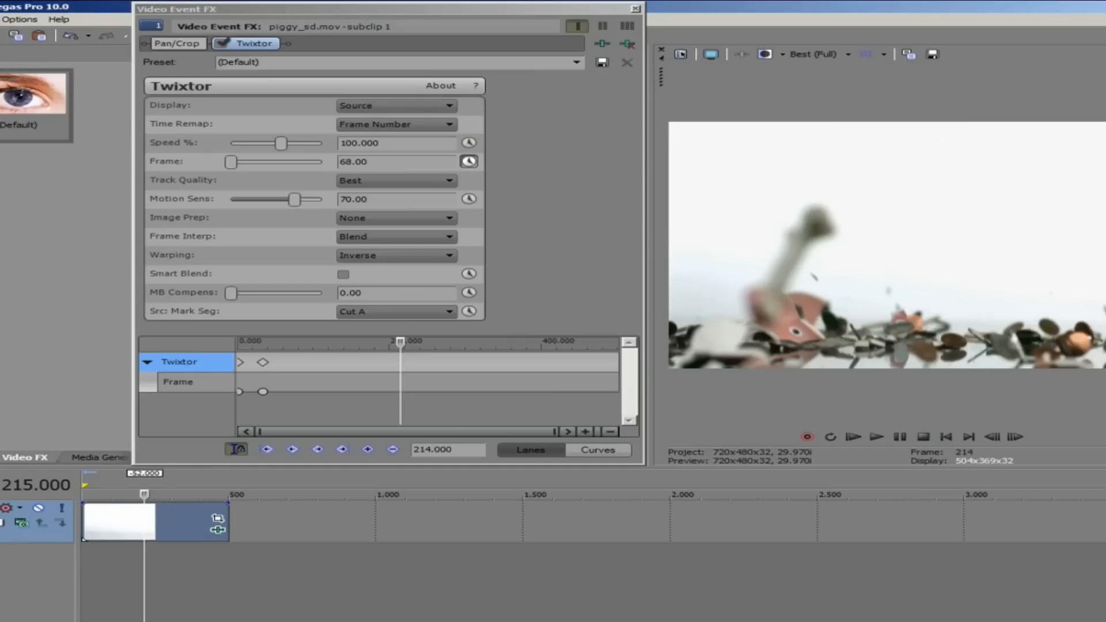
Step: Switch the display to Twixtored Output and add a keyframe at timeline frame 400 with the Frame value set to 215
left_click(368, 109)
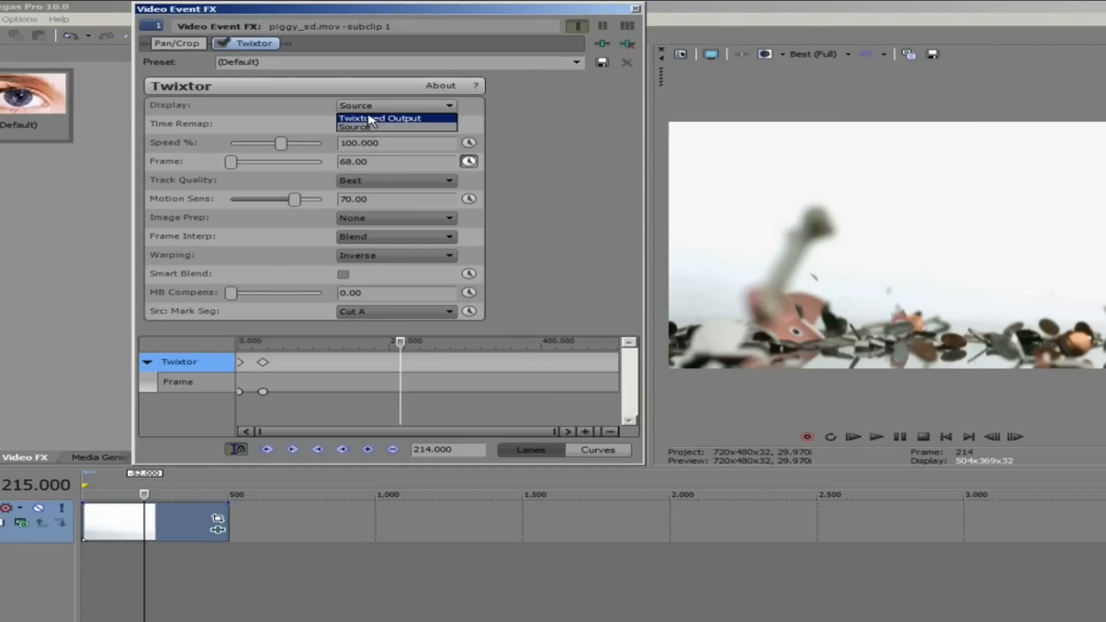
left_click(370, 119)
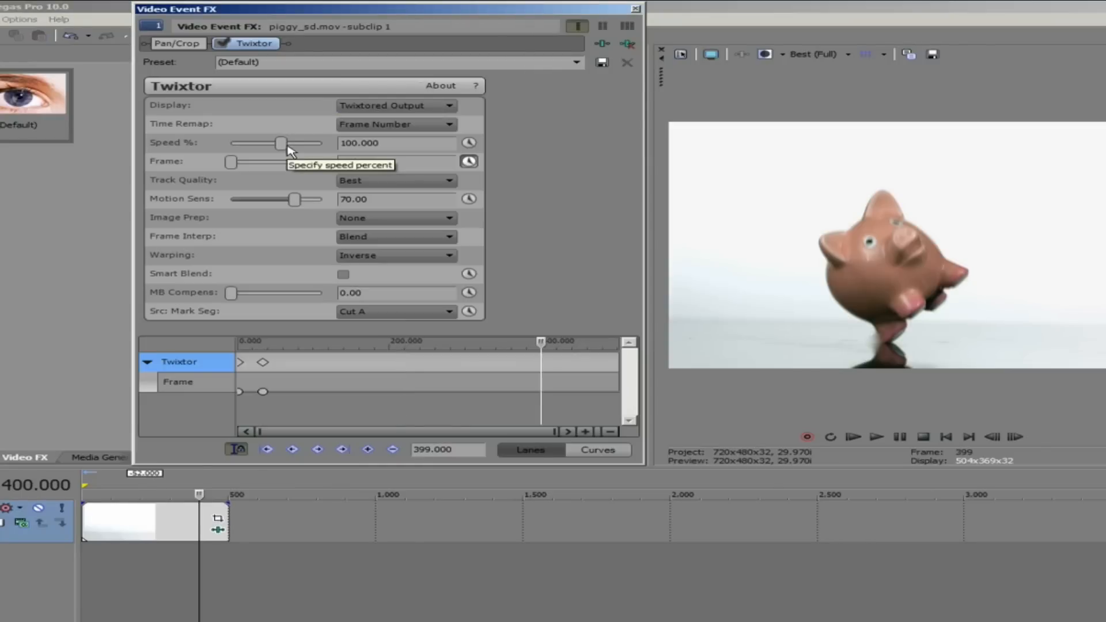
key("Return")
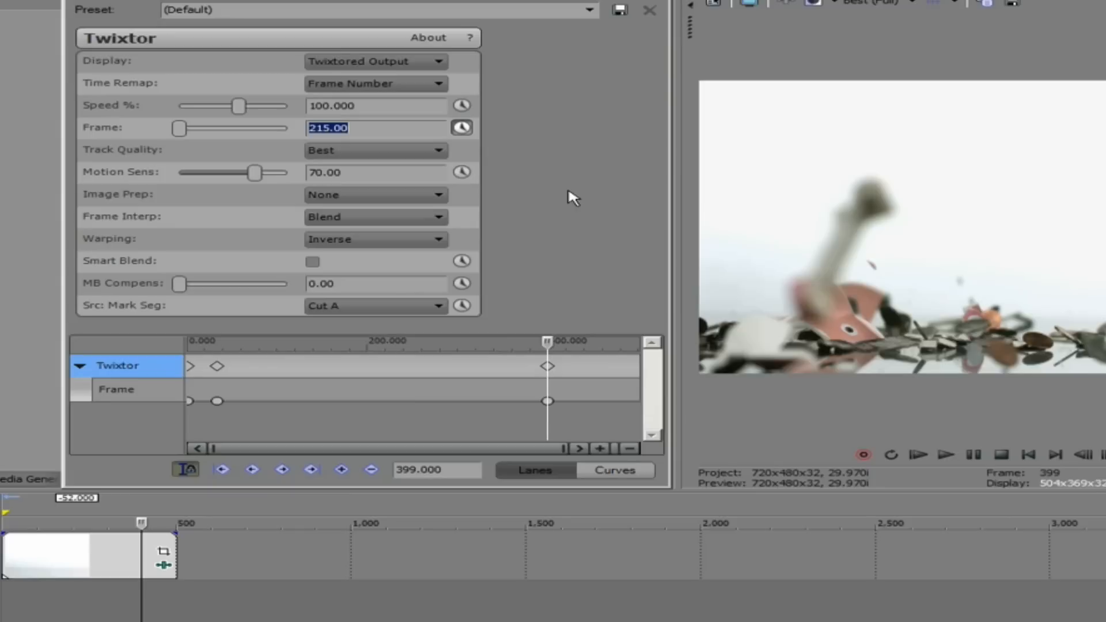
Step: Add a keyframe at the end of the clip, timeline frame 500, with Twixtor's Frame value set to 500
left_click(567, 190)
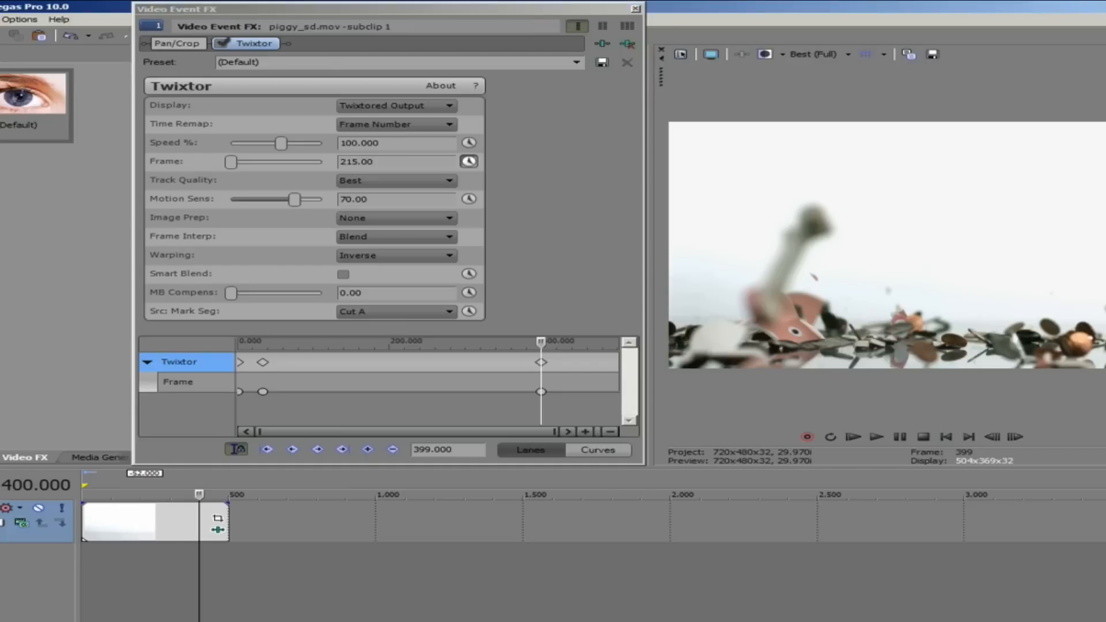
key("End")
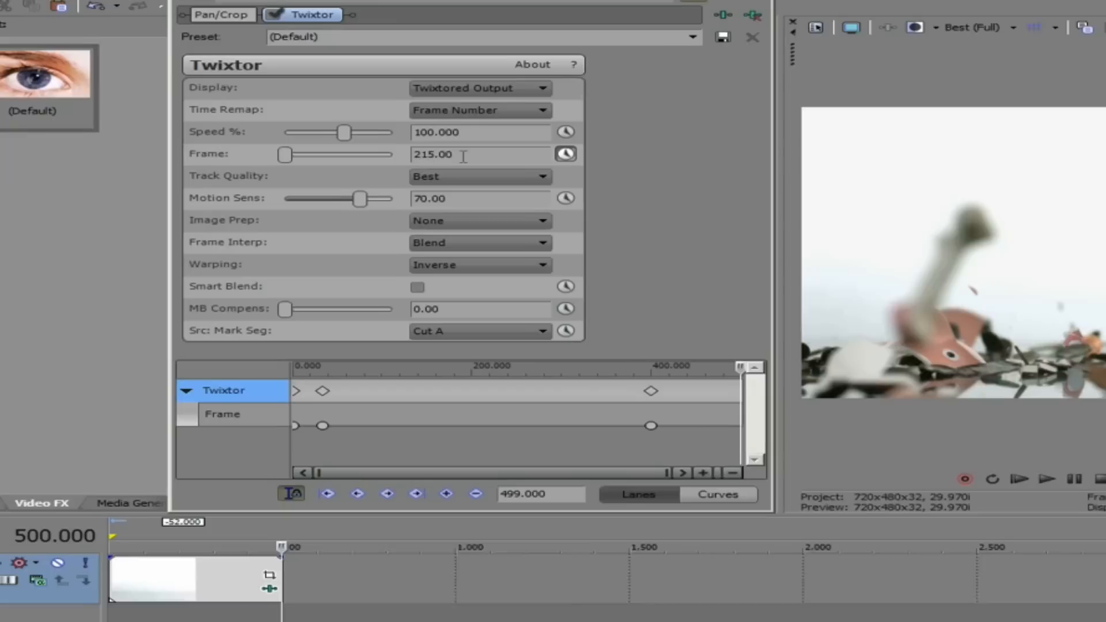
left_click_drag(381, 162, 266, 135)
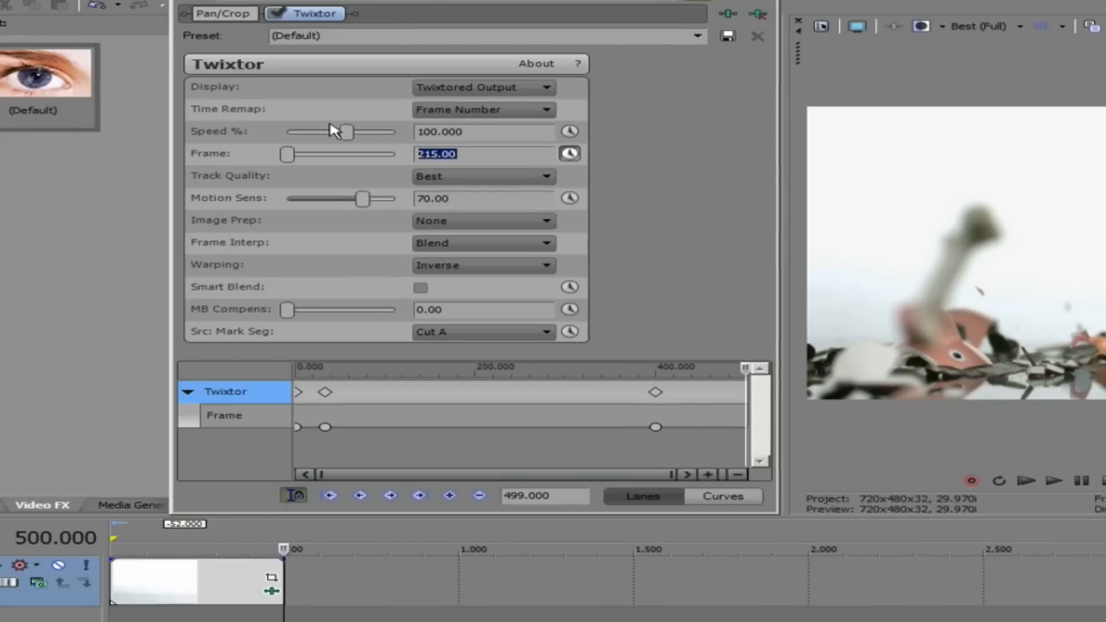
type("500")
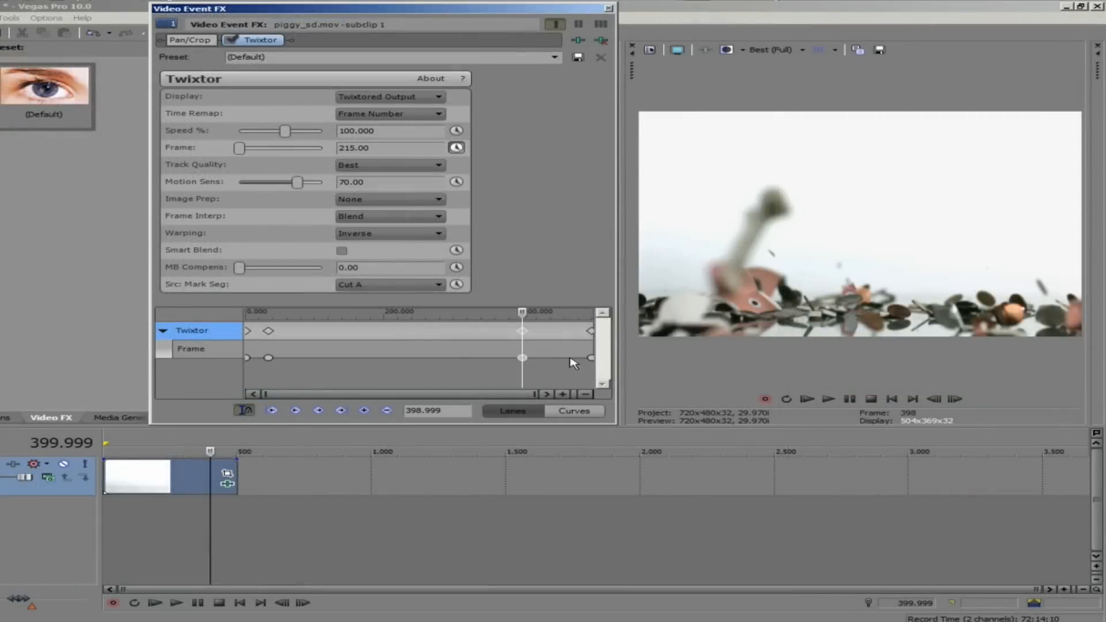
Step: View the interpolation options for the Frame keyframe at timeline frame 400
mouse_move(522, 357)
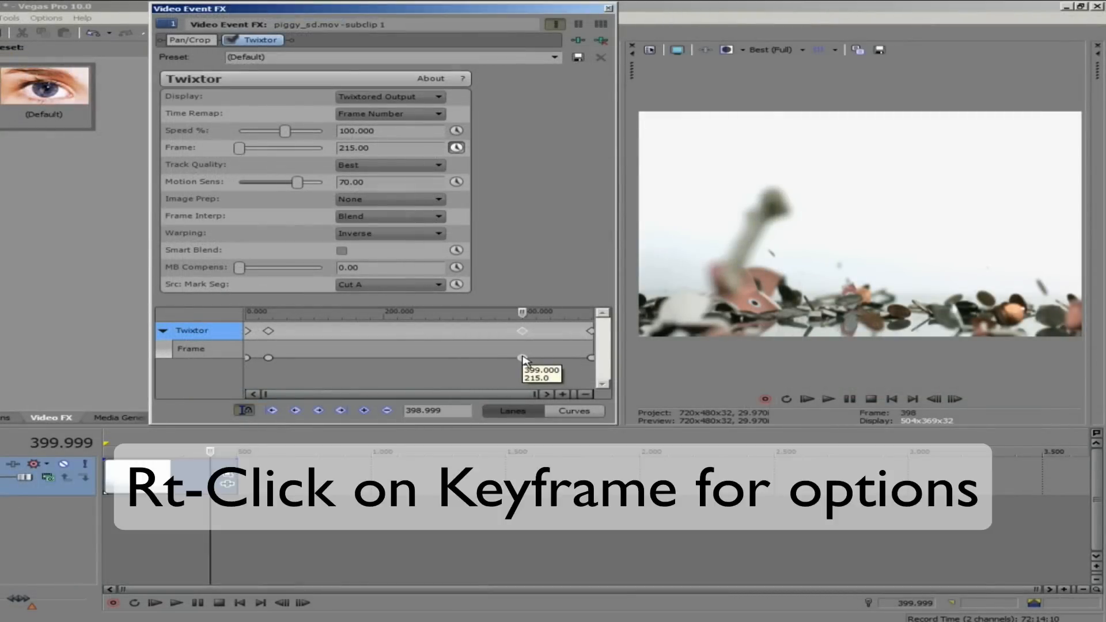
right_click(522, 358)
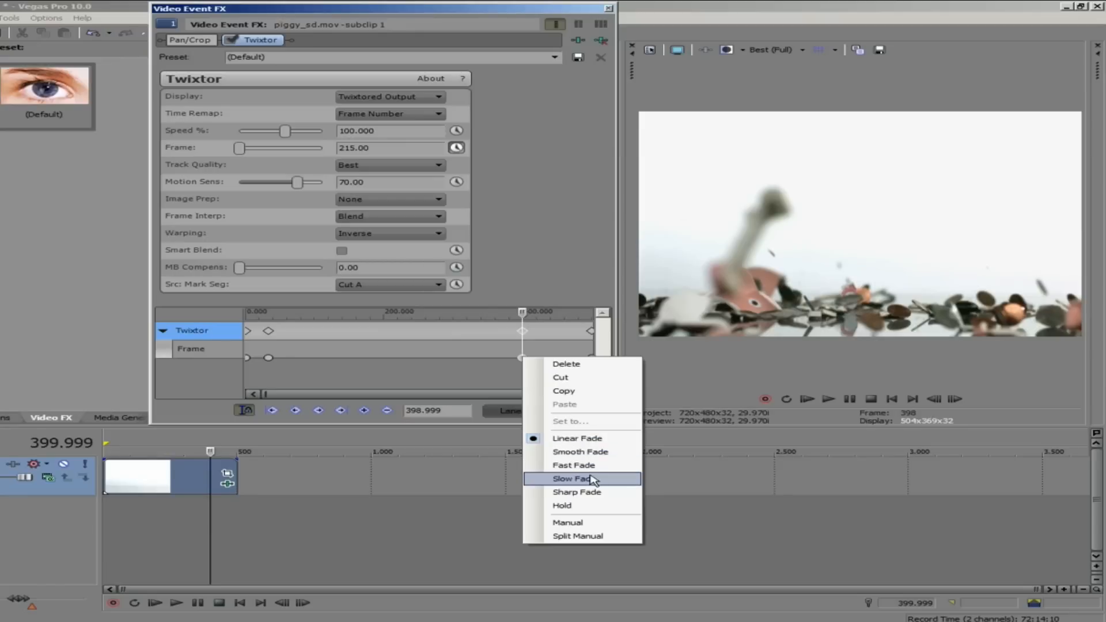
left_click(597, 505)
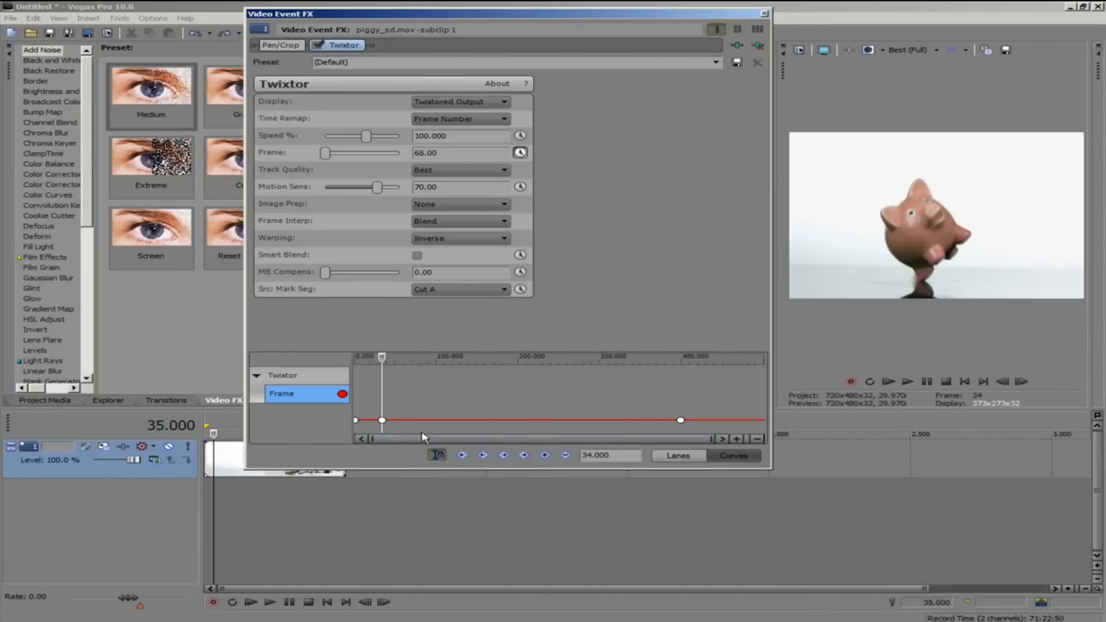
Step: Set the Frame keyframe at timeline frame 35 to Manual interpolation and adjust its outgoing curve handle slightly
right_click(381, 419)
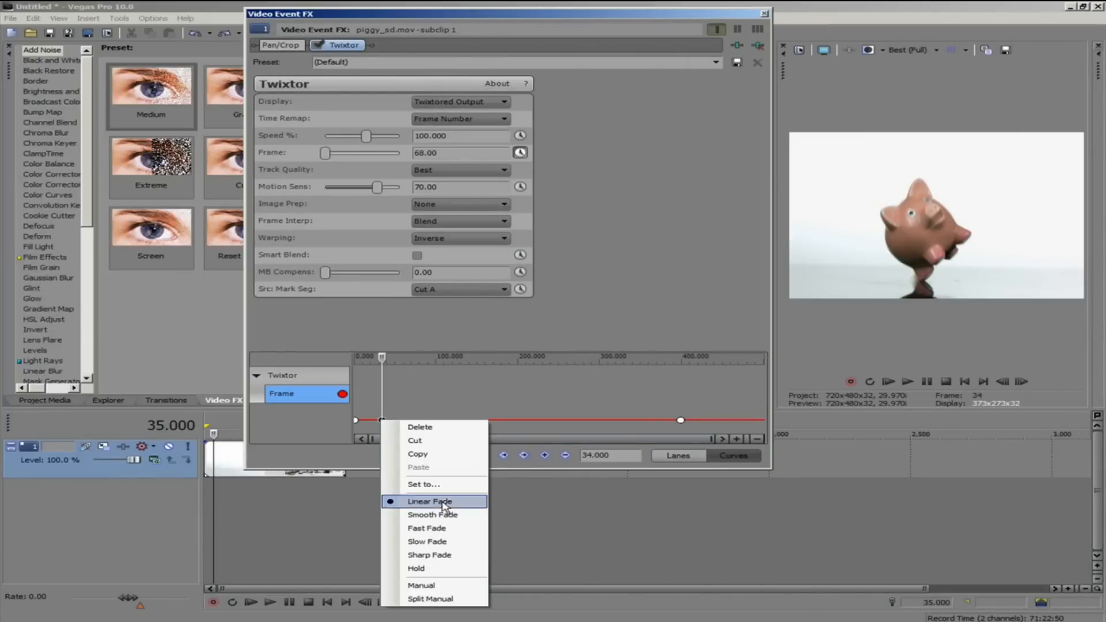
left_click(427, 586)
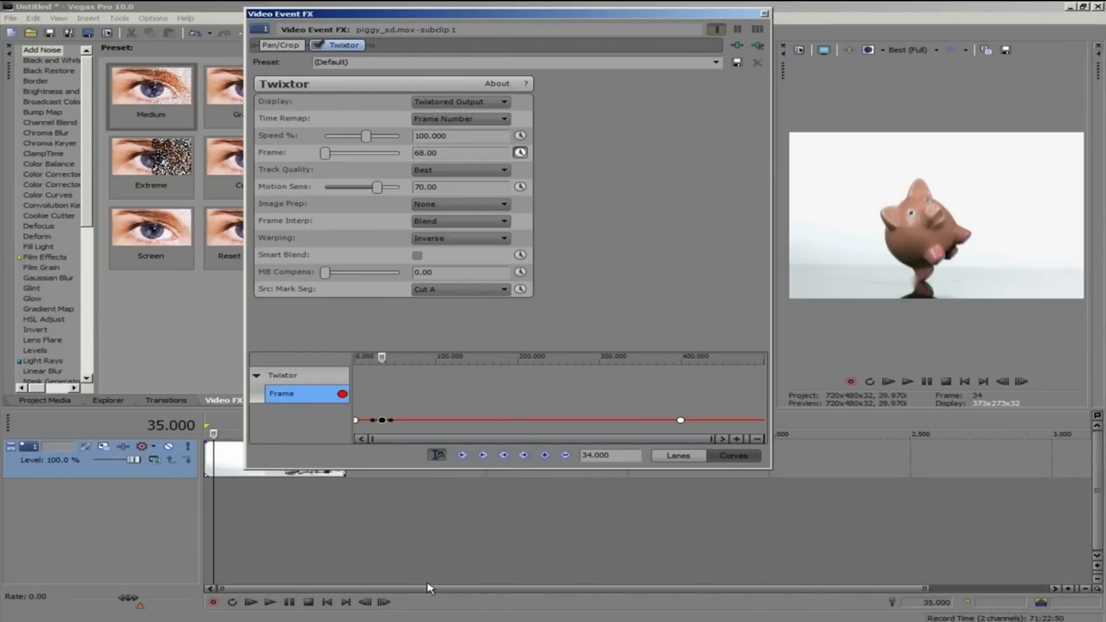
left_click(392, 420)
left_click_drag(392, 420, 399, 416)
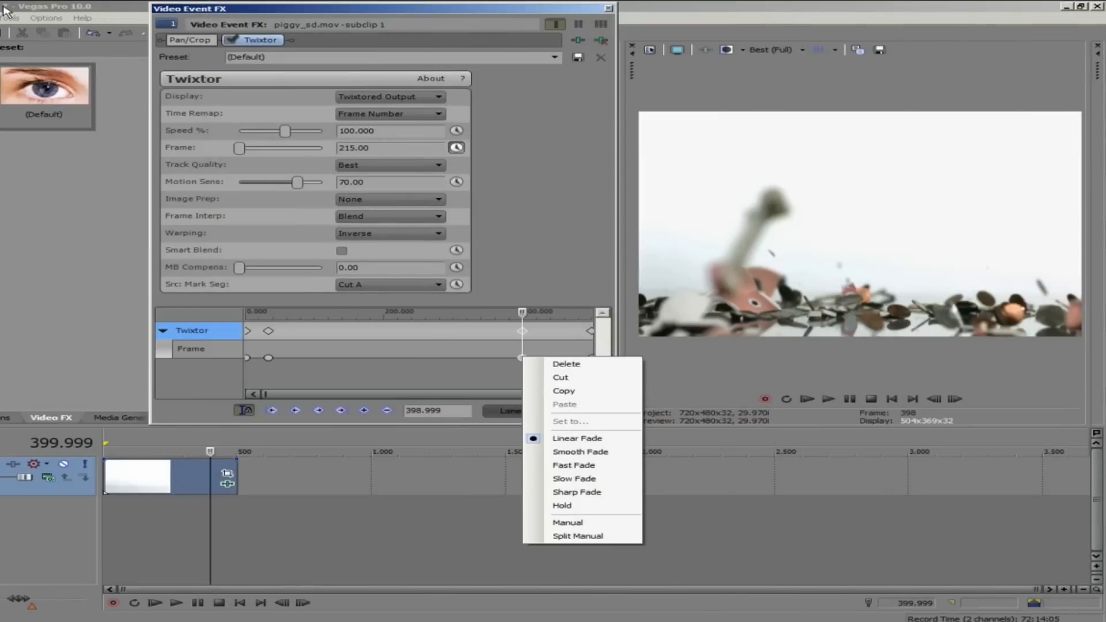
Step: Preview the retimed piggy bank clip in the player
left_click(9, 18)
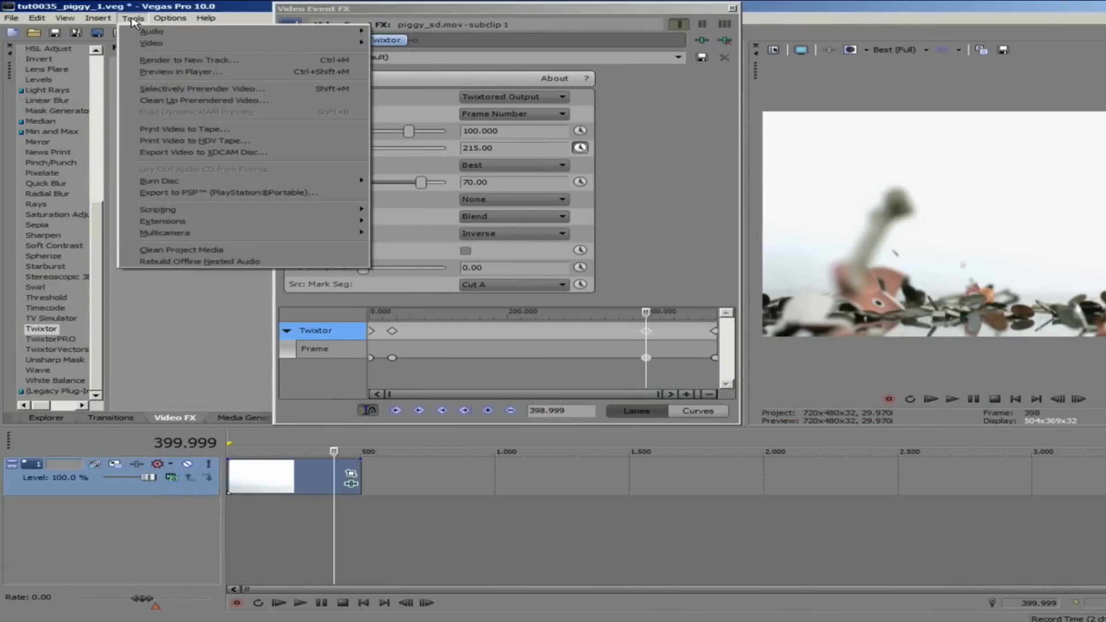
left_click(178, 74)
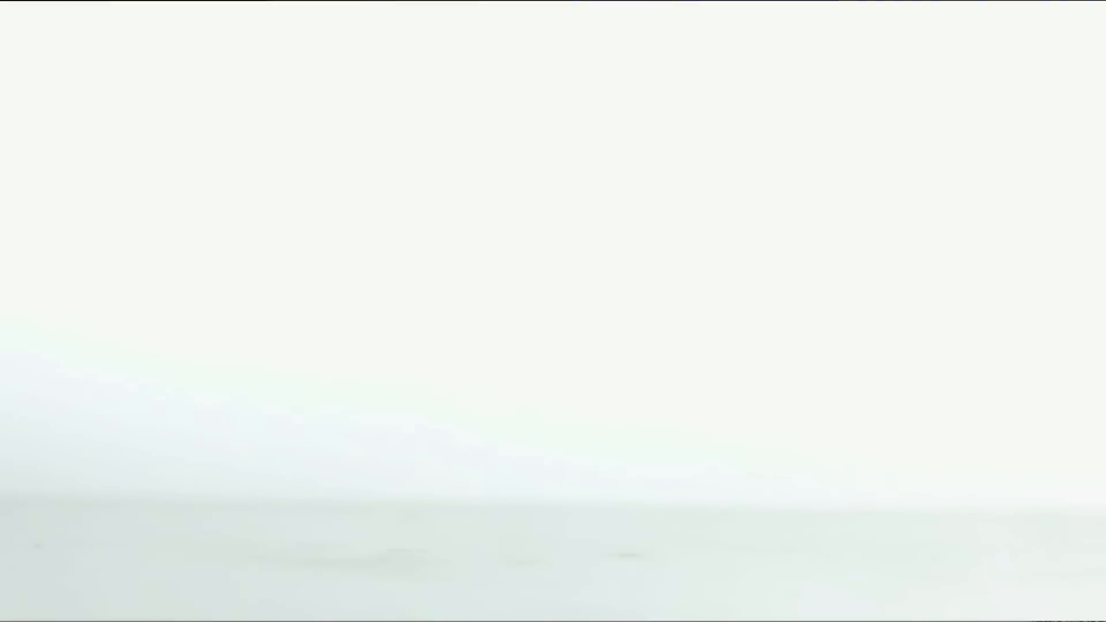